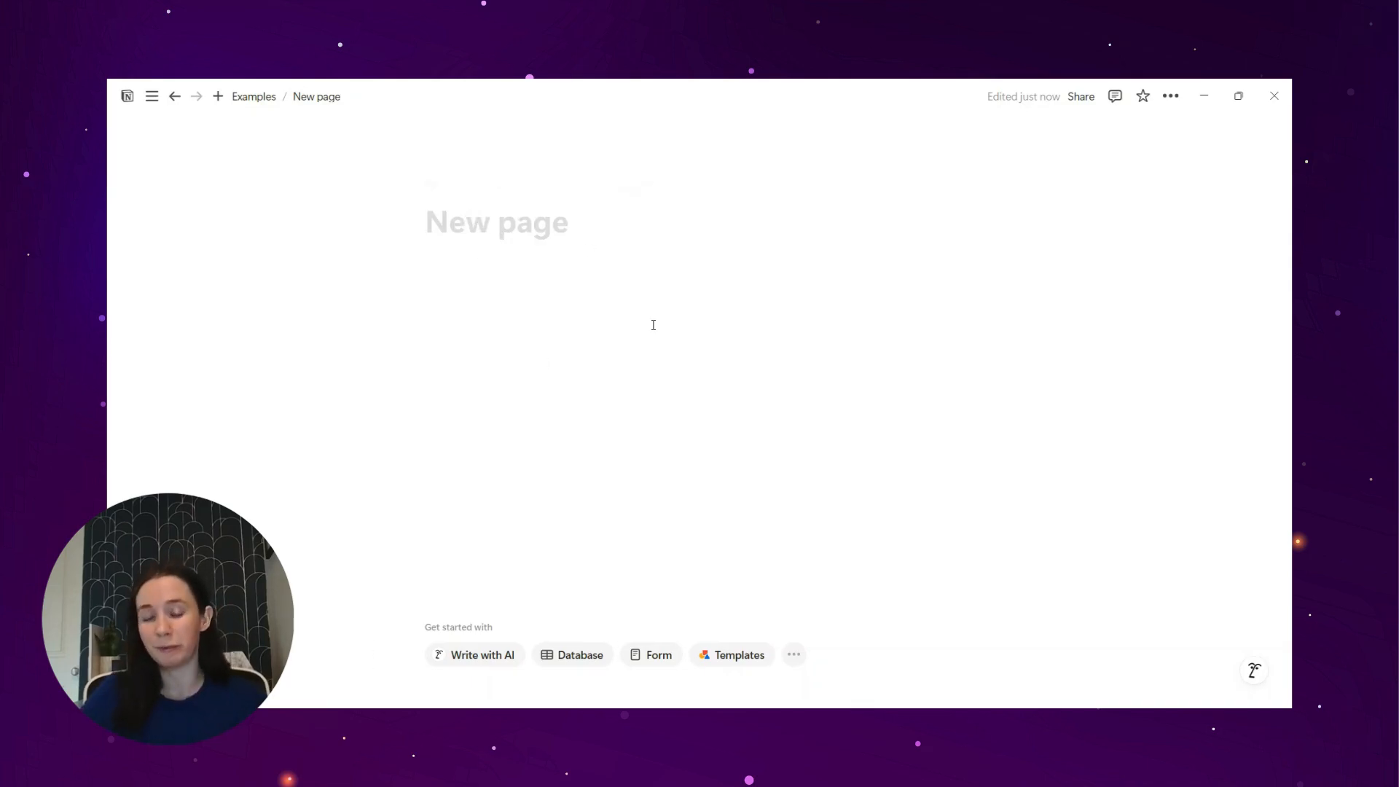
Step: Title the new page "Meds Tracker" and insert an inline database below the title
text(Meds Tracker)
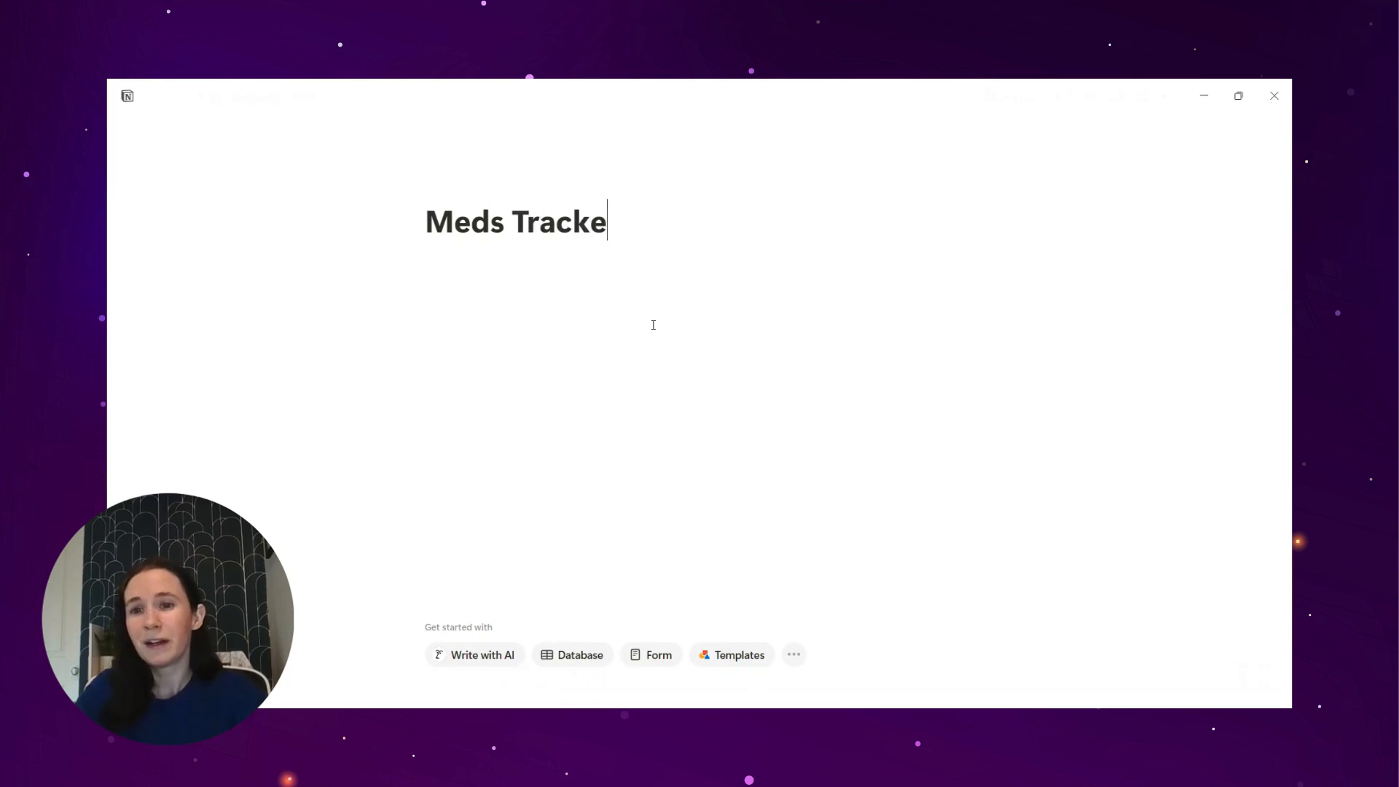
key(Return)
text(/dat)
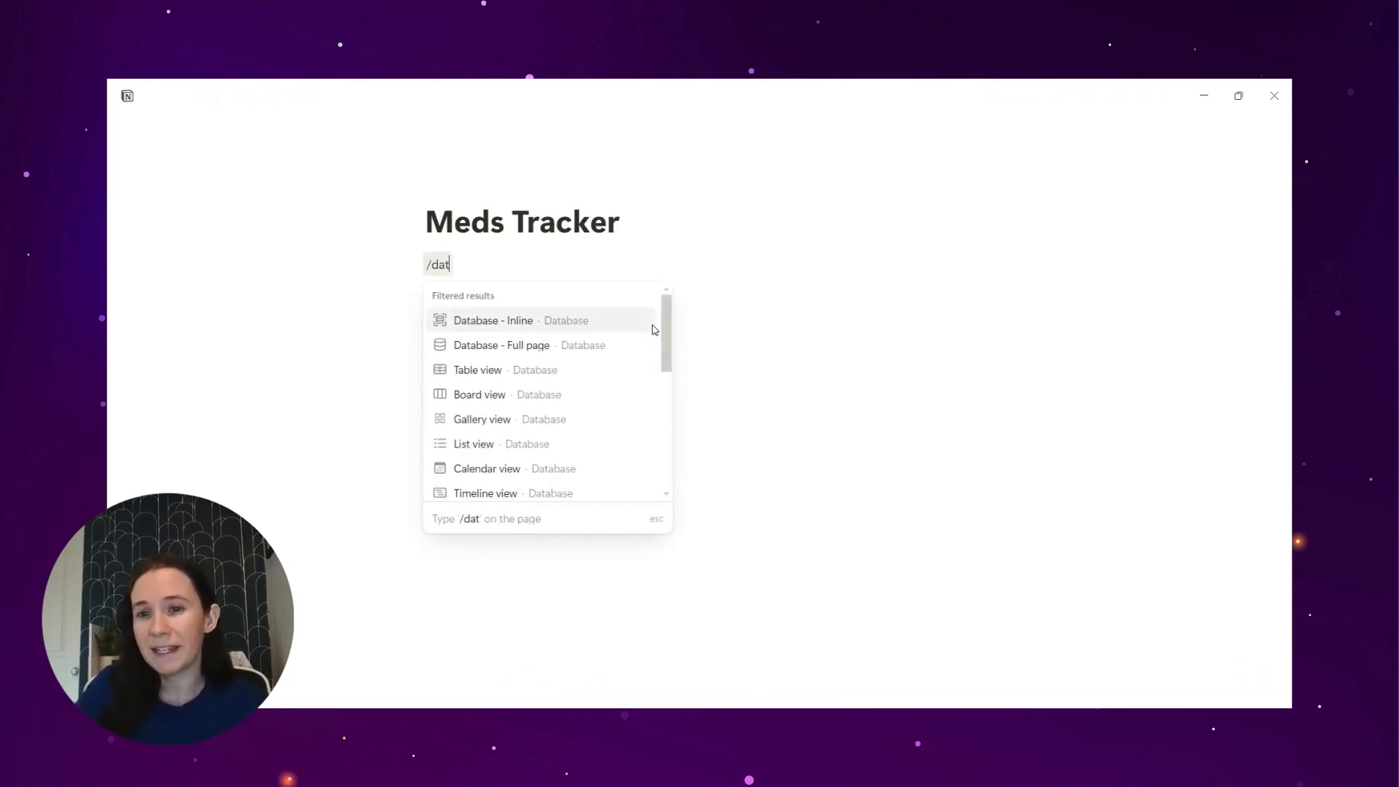
click(612, 325)
Step: Name both the inline database and its table view "Meds Tracker"
click(466, 305)
text(Meds Tracker)
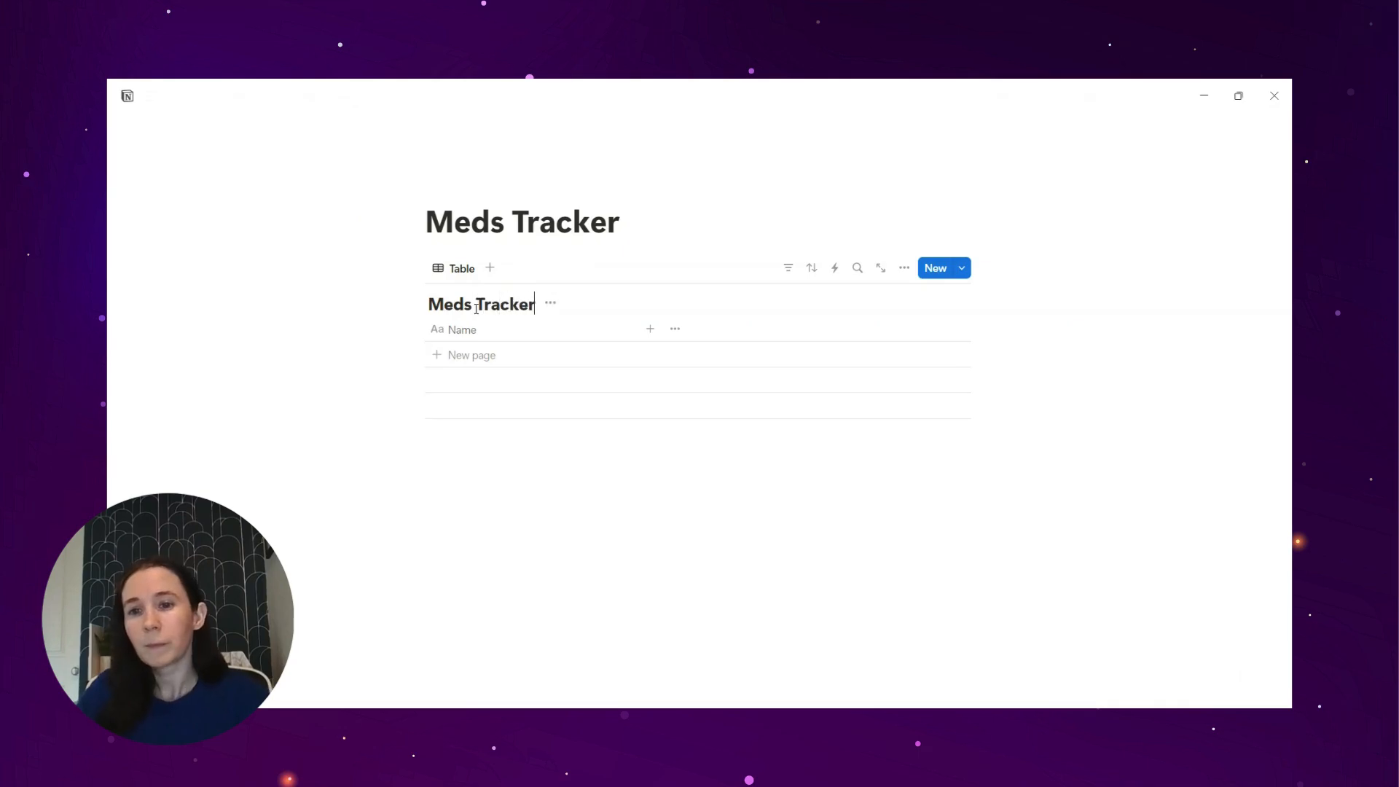
click(458, 268)
click(460, 295)
text(Meds Tracker)
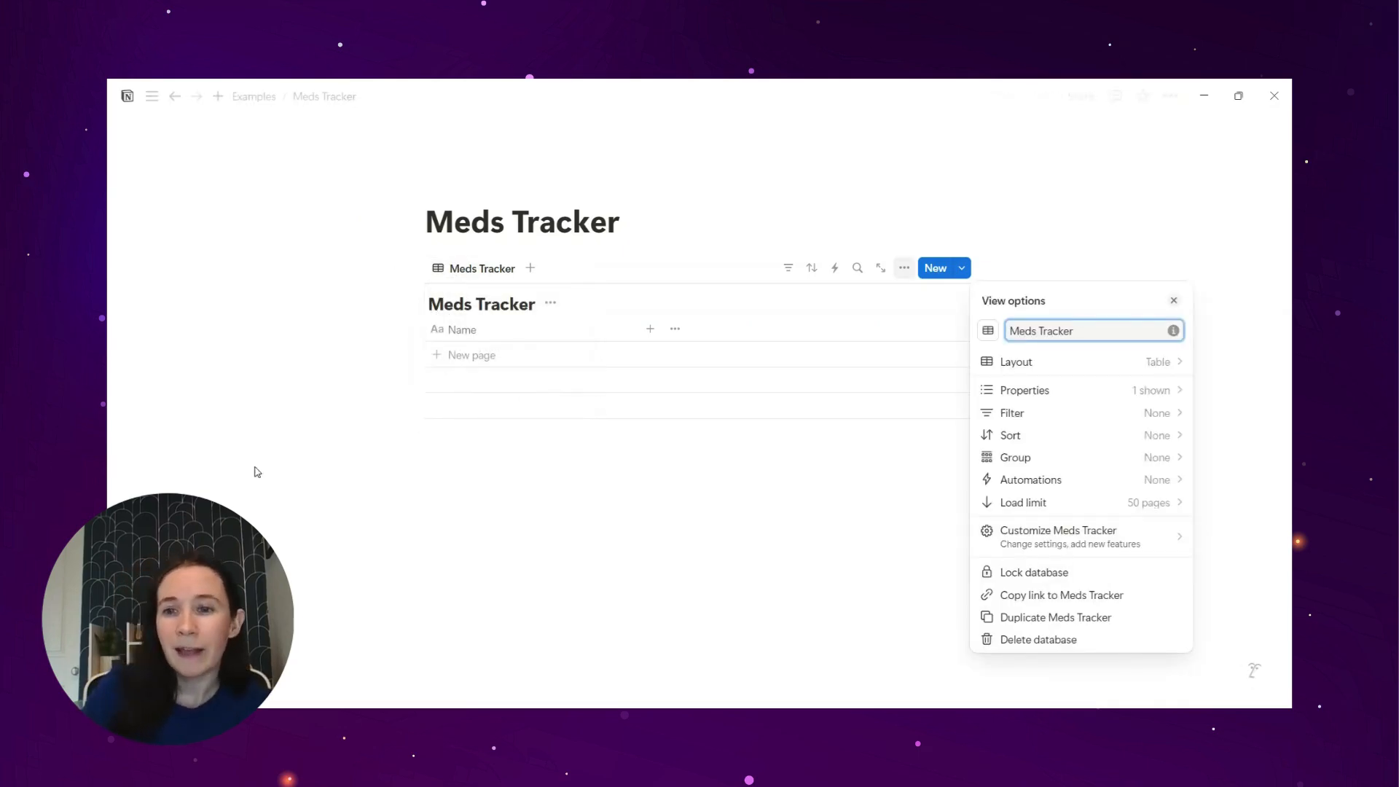
click(426, 494)
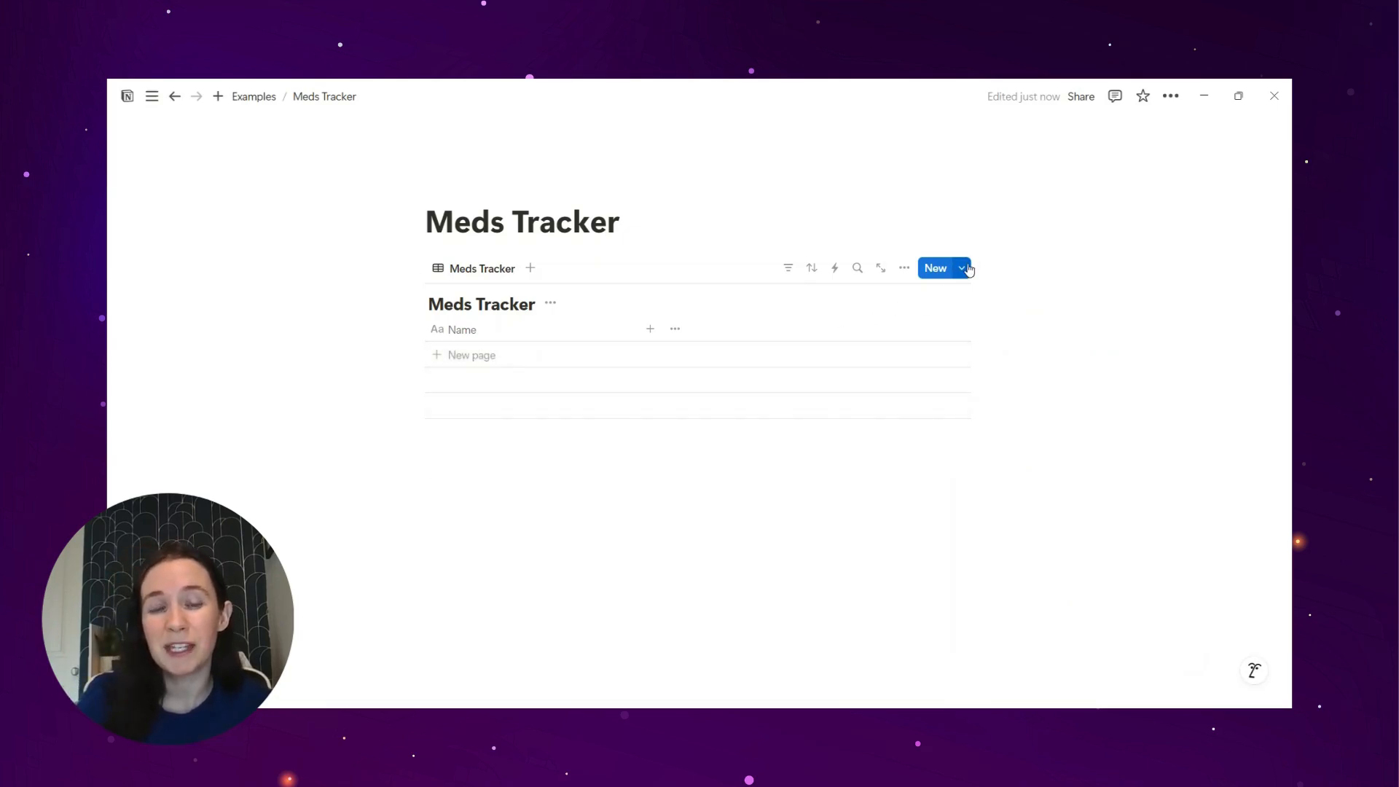
click(961, 272)
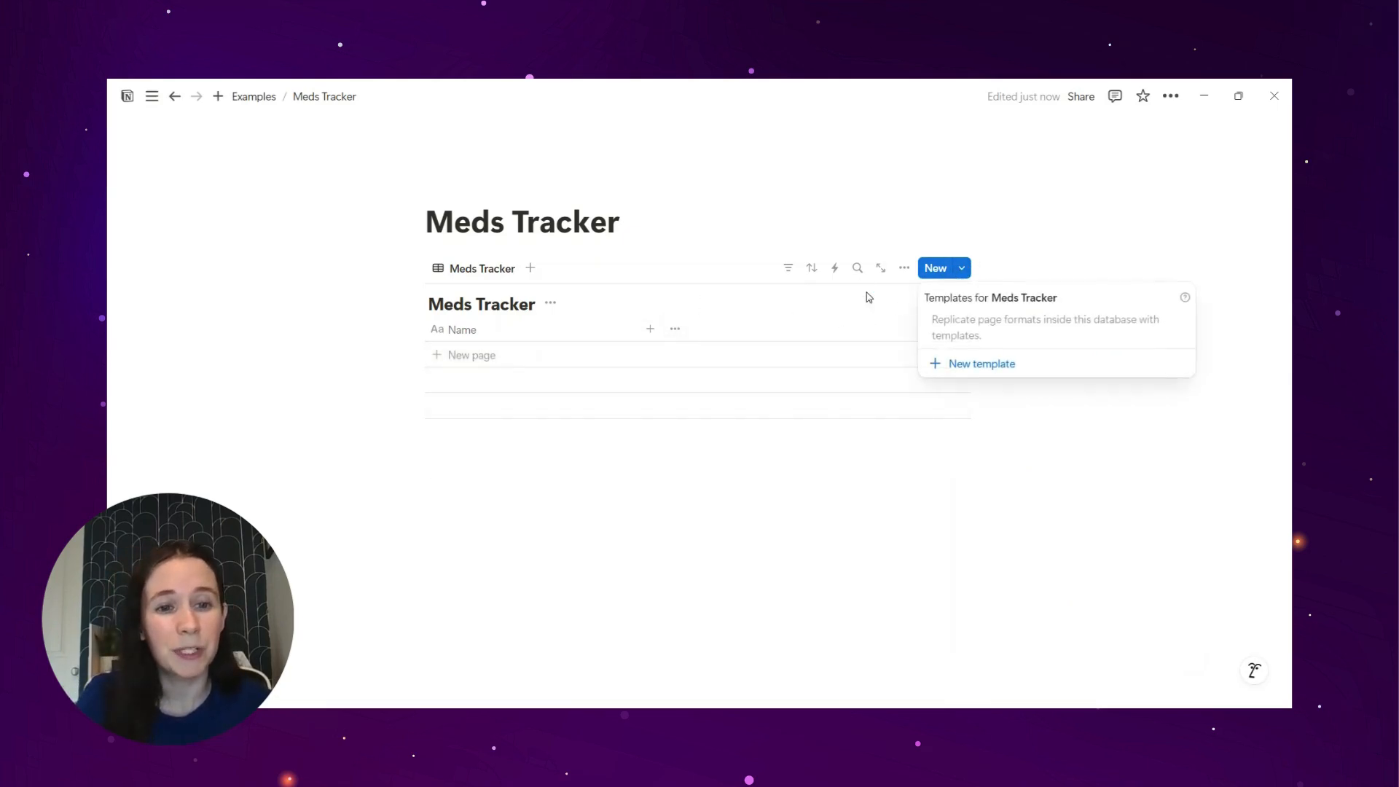
click(943, 369)
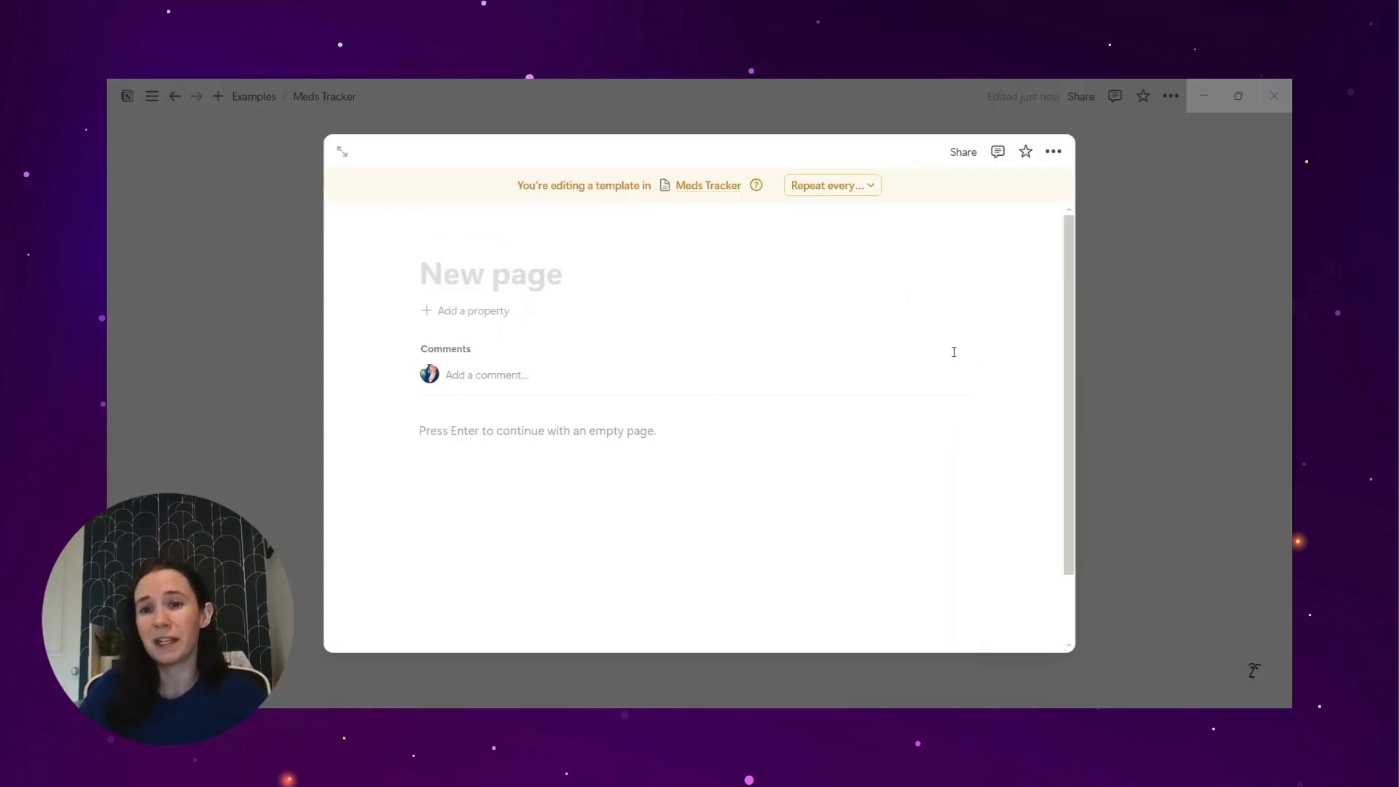
text(Meds Tra)
key(BackSpace)
text(racekr)
key(BackSpace)
key(BackSpace)
key(BackSpace)
text(ker @t)
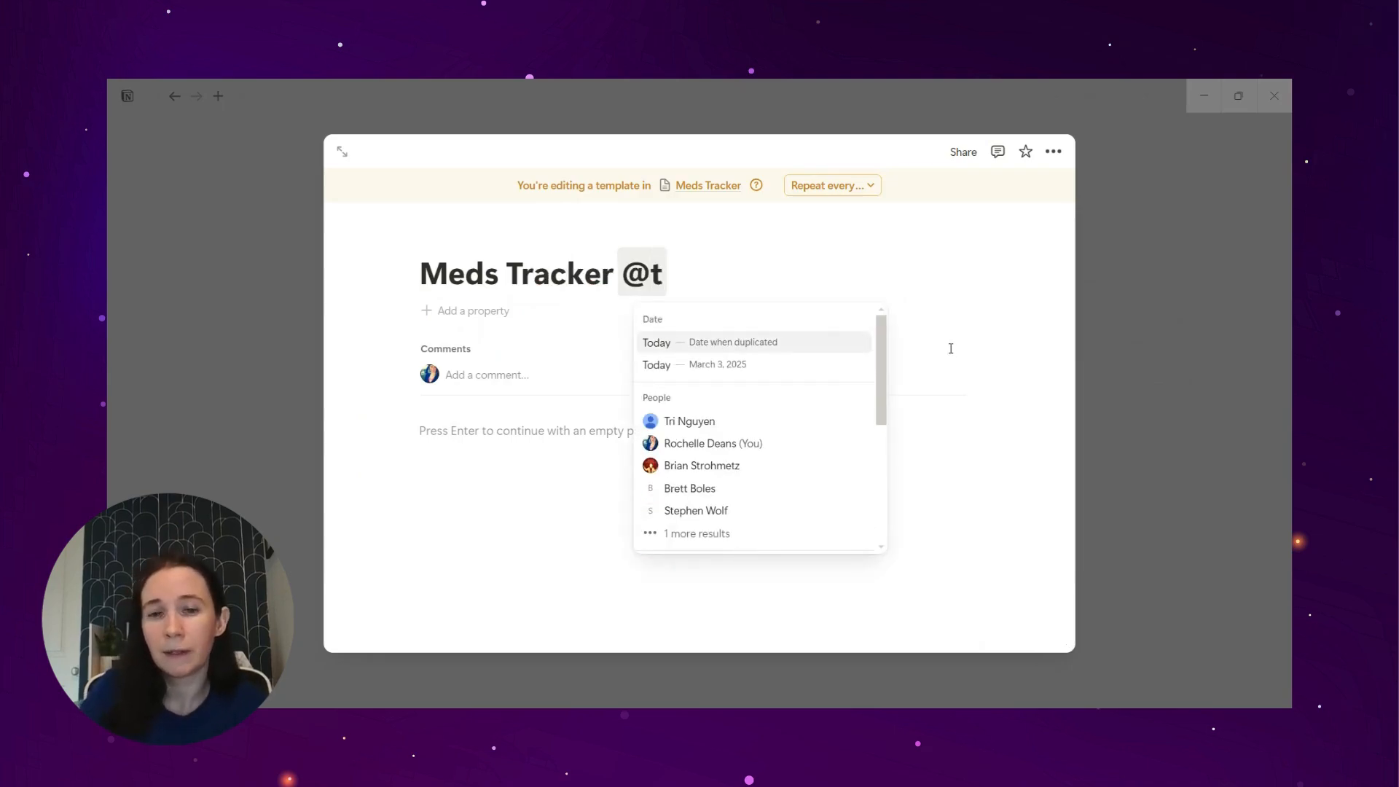
click(802, 349)
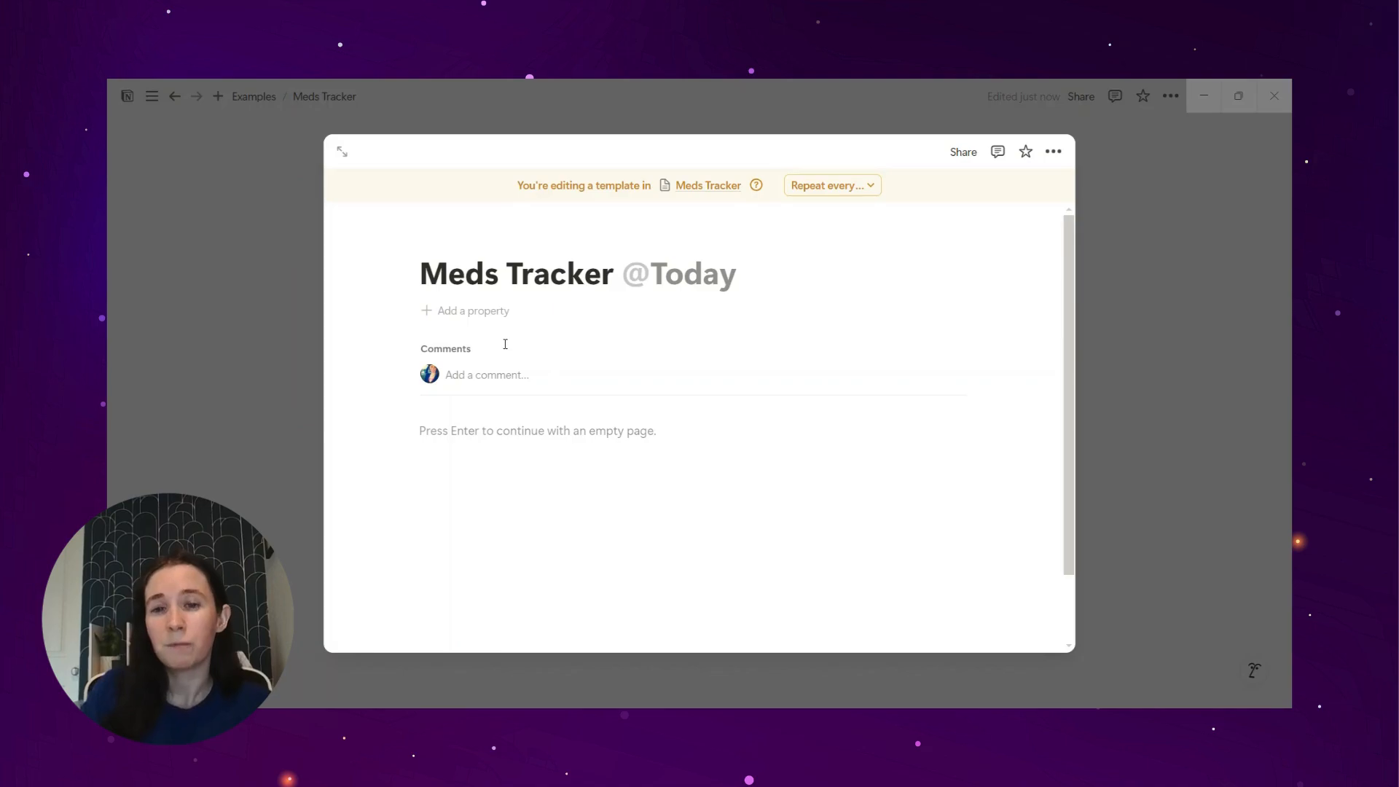
Step: Add a Date property to the template and set its value to Today
click(469, 312)
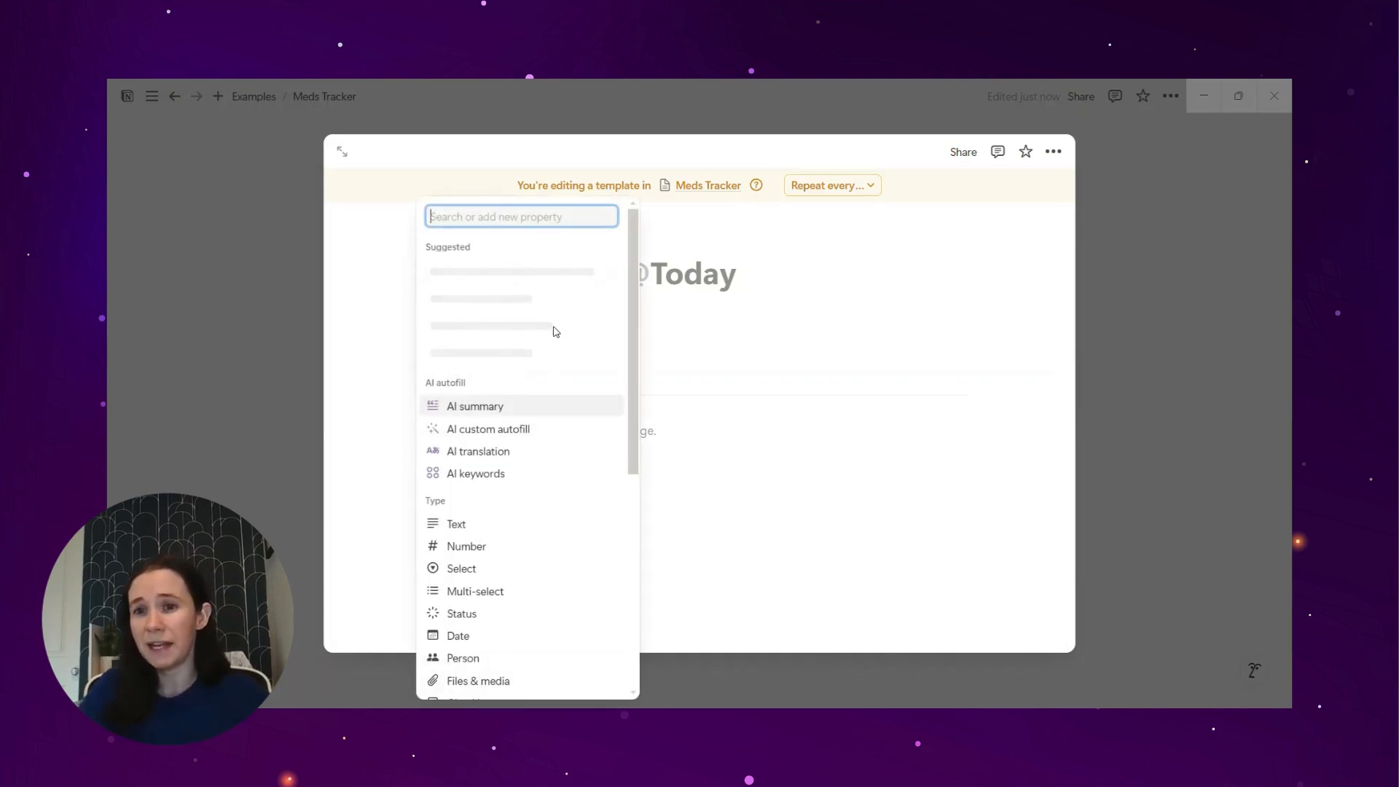
text(Date)
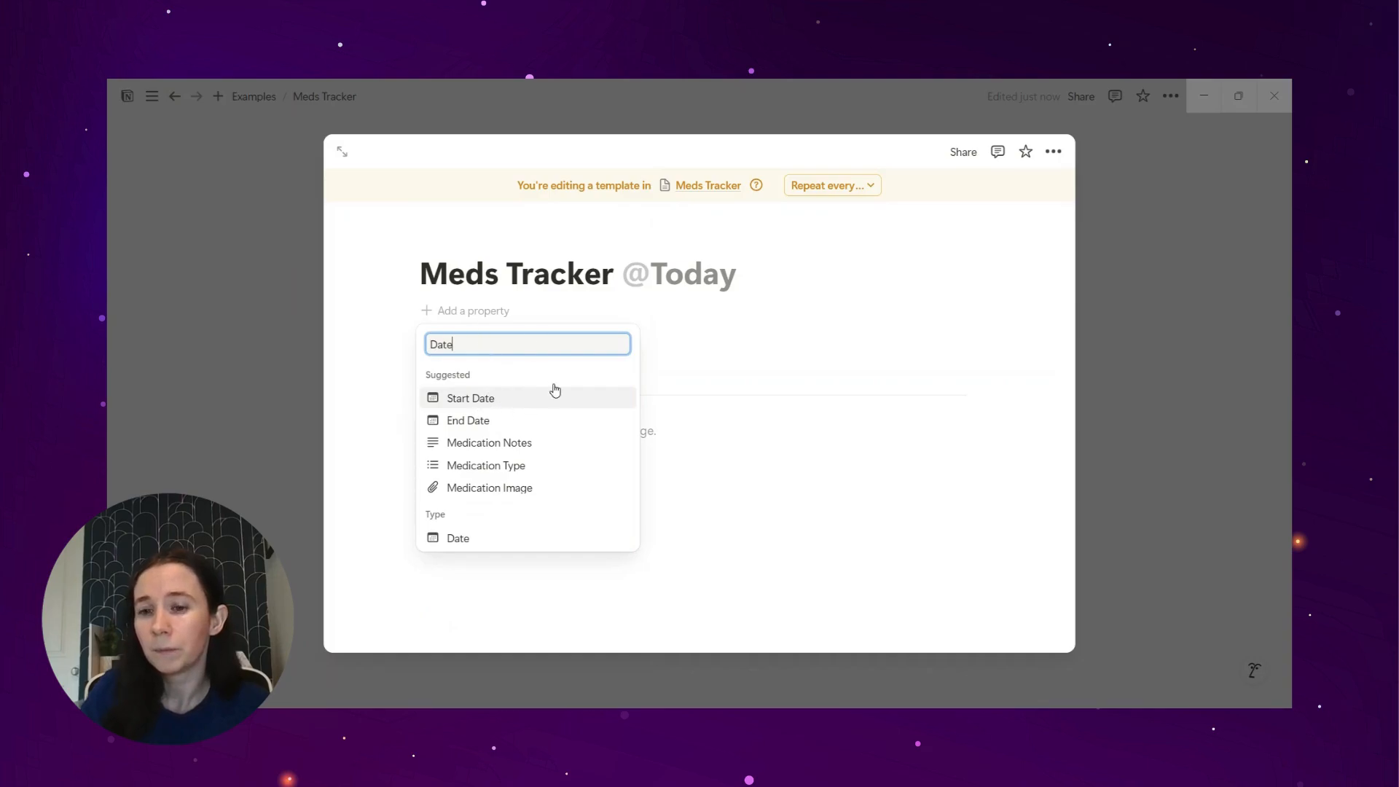
click(469, 539)
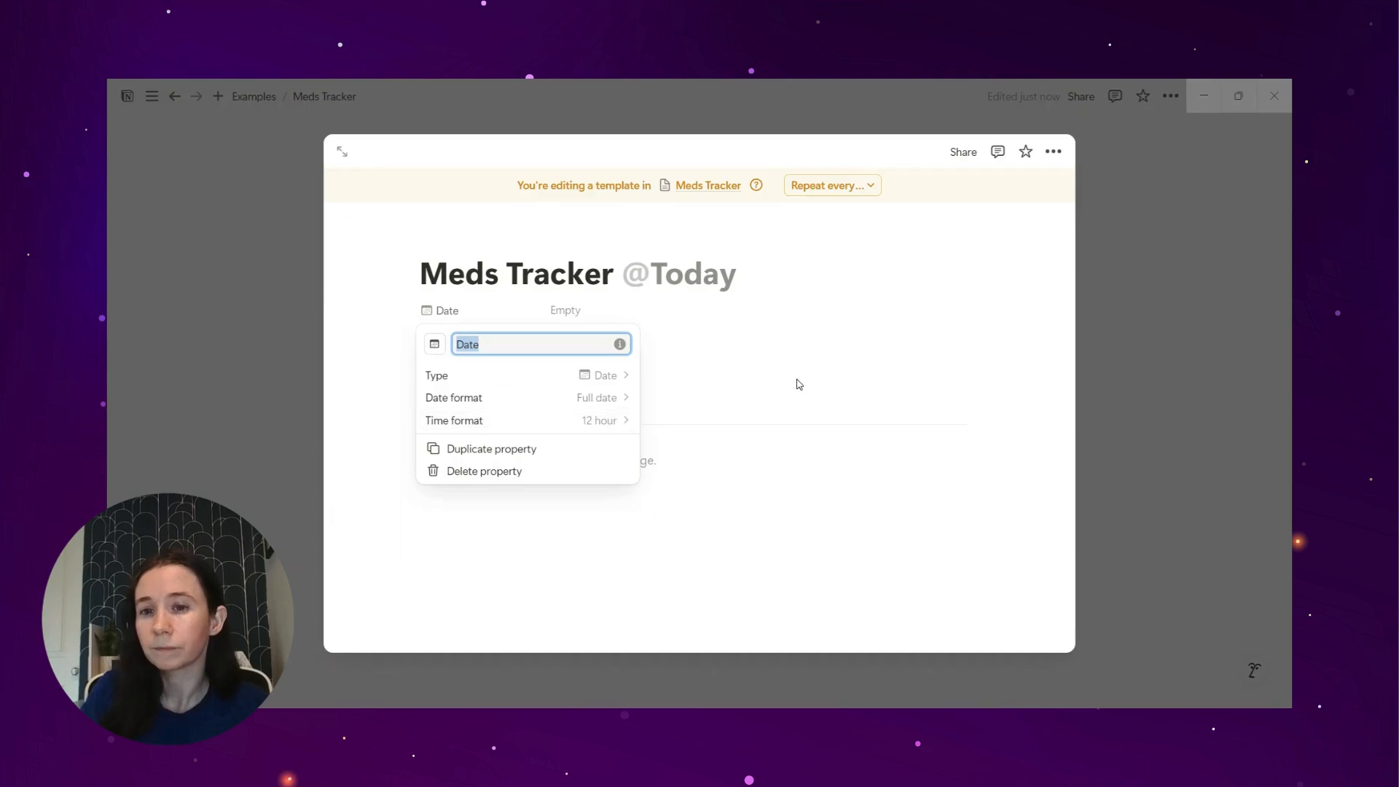
click(743, 402)
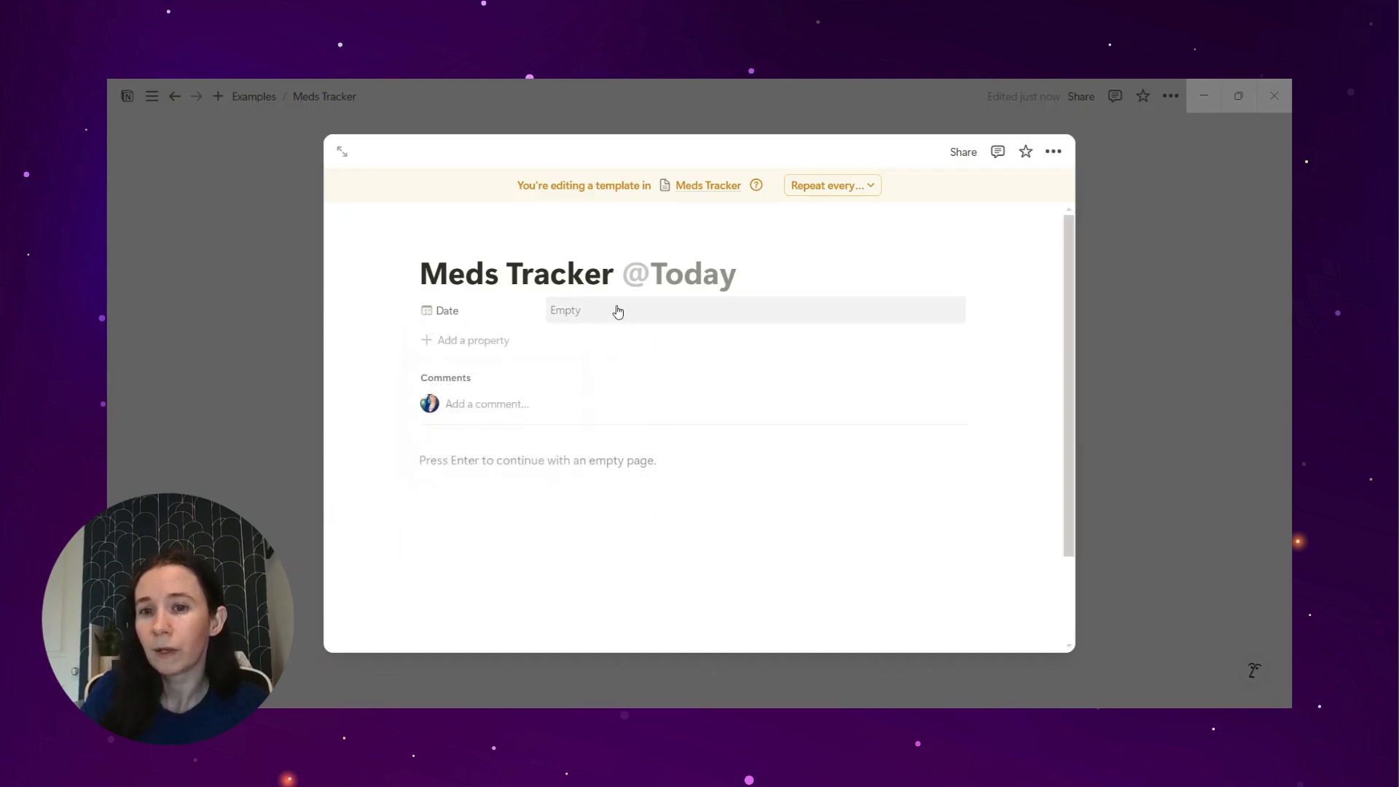
click(592, 309)
click(671, 281)
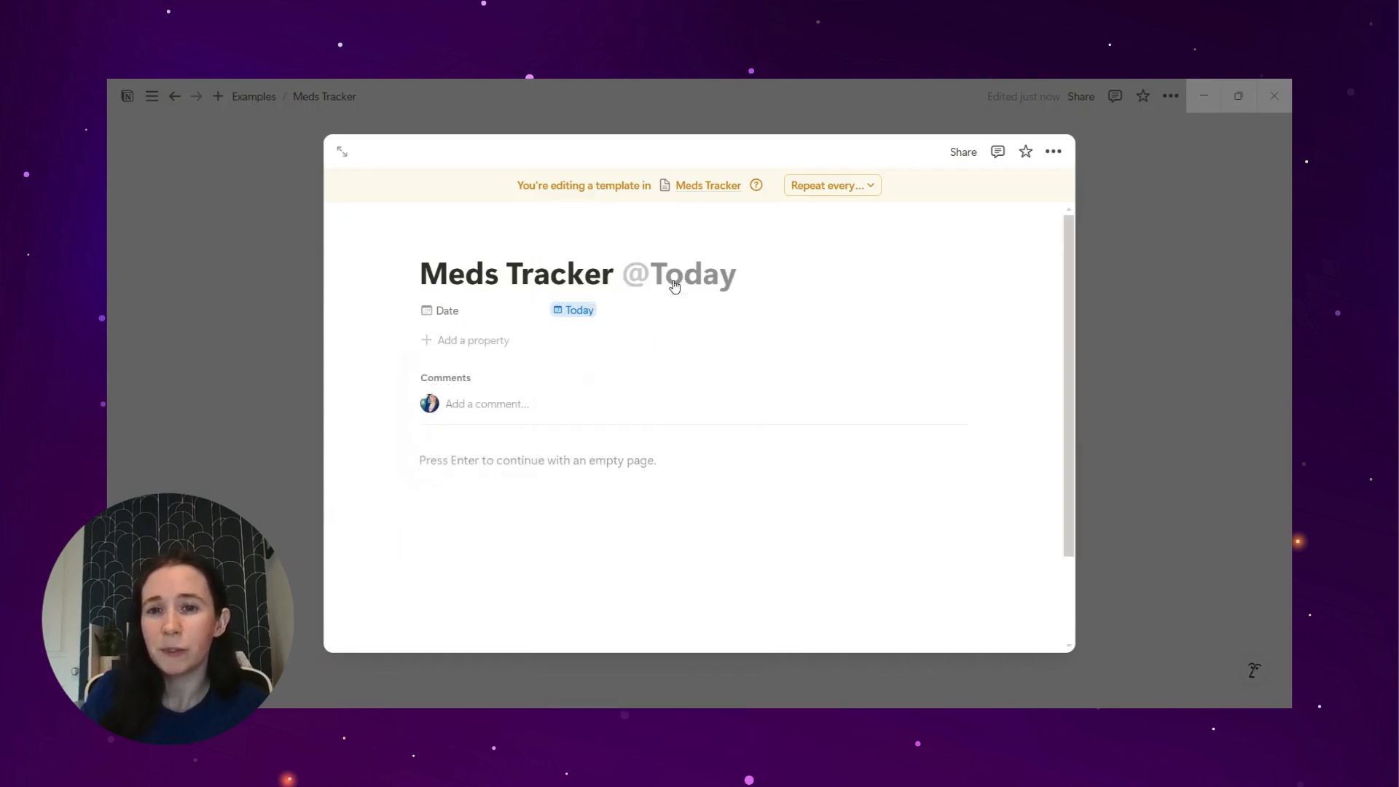
Step: Add the suggested Dosage number property to the template and set its value to 10
click(471, 345)
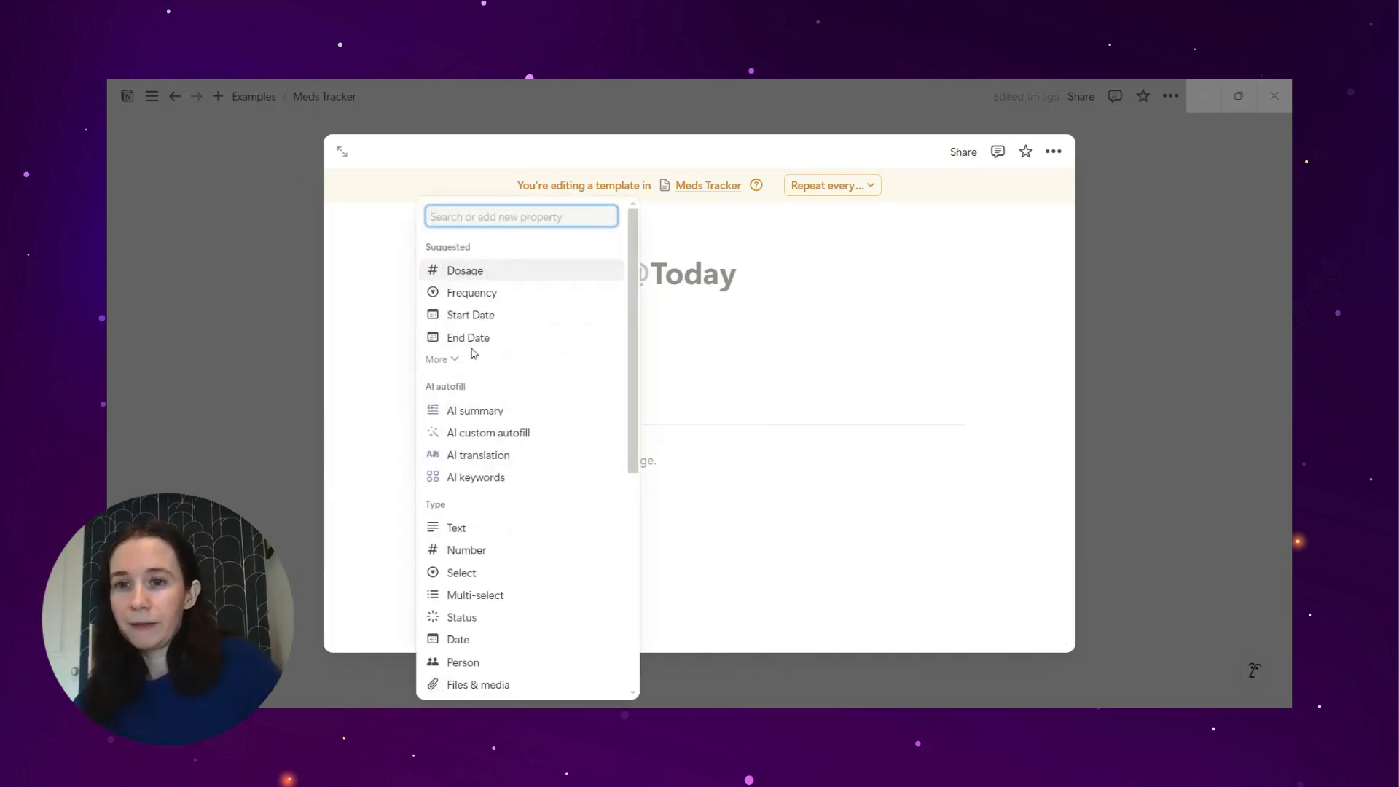
text(Do)
click(470, 430)
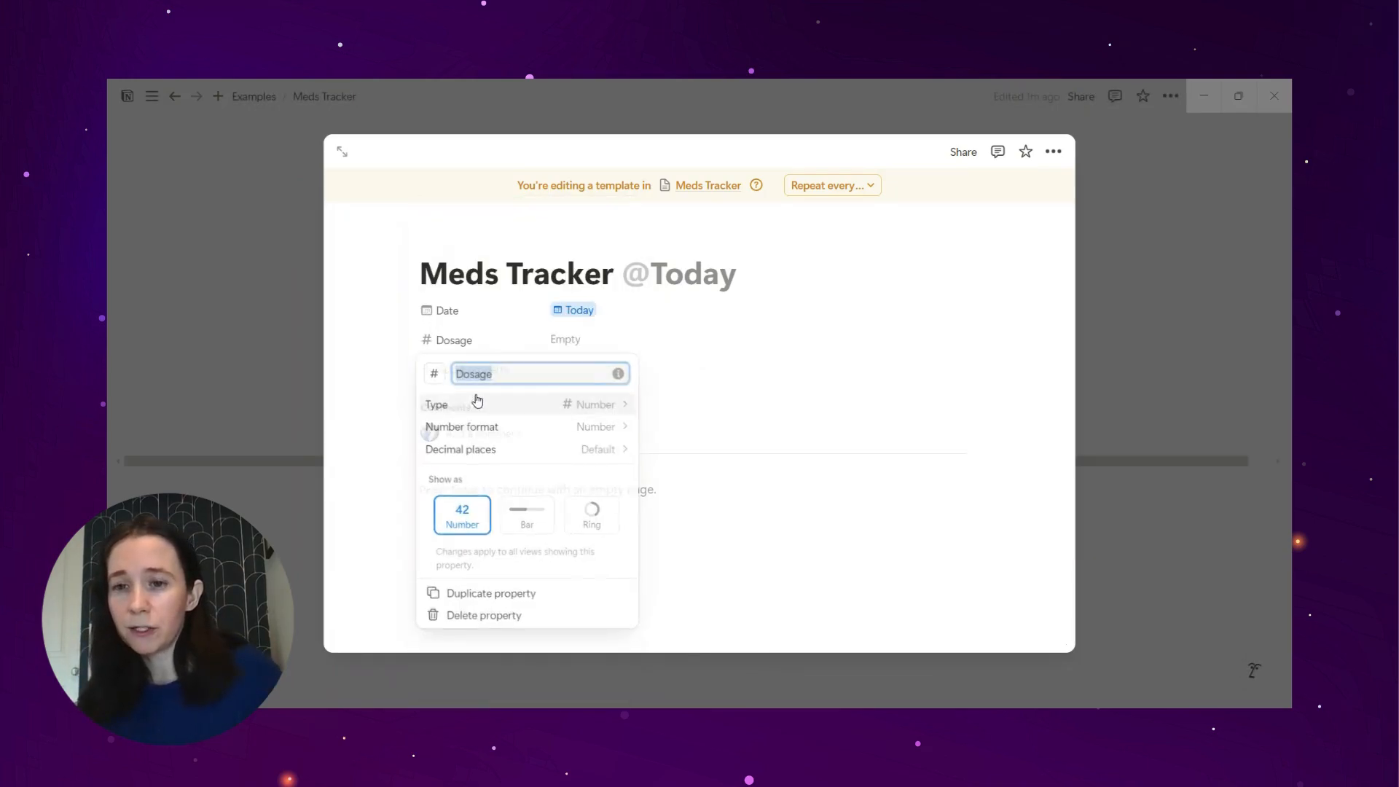
click(564, 341)
click(564, 340)
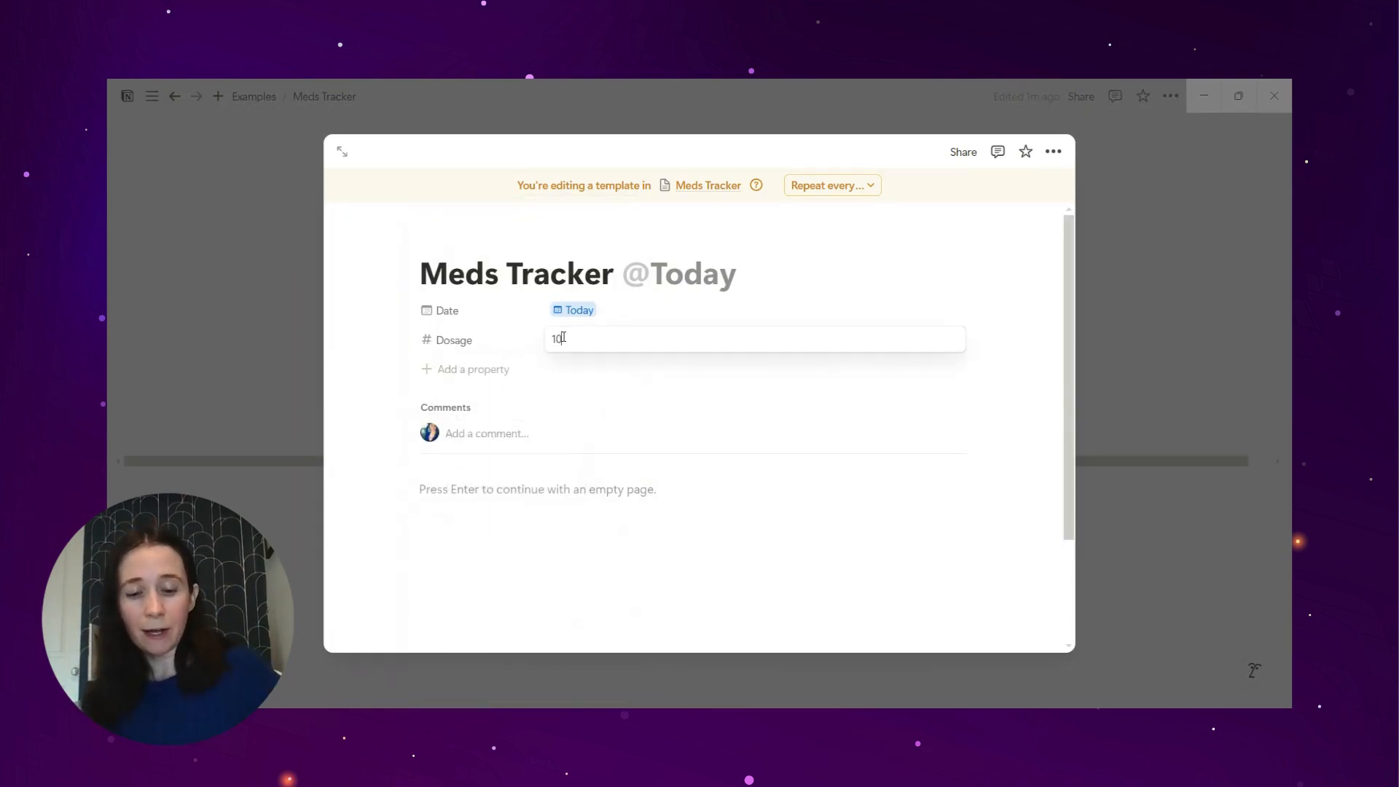
click(399, 385)
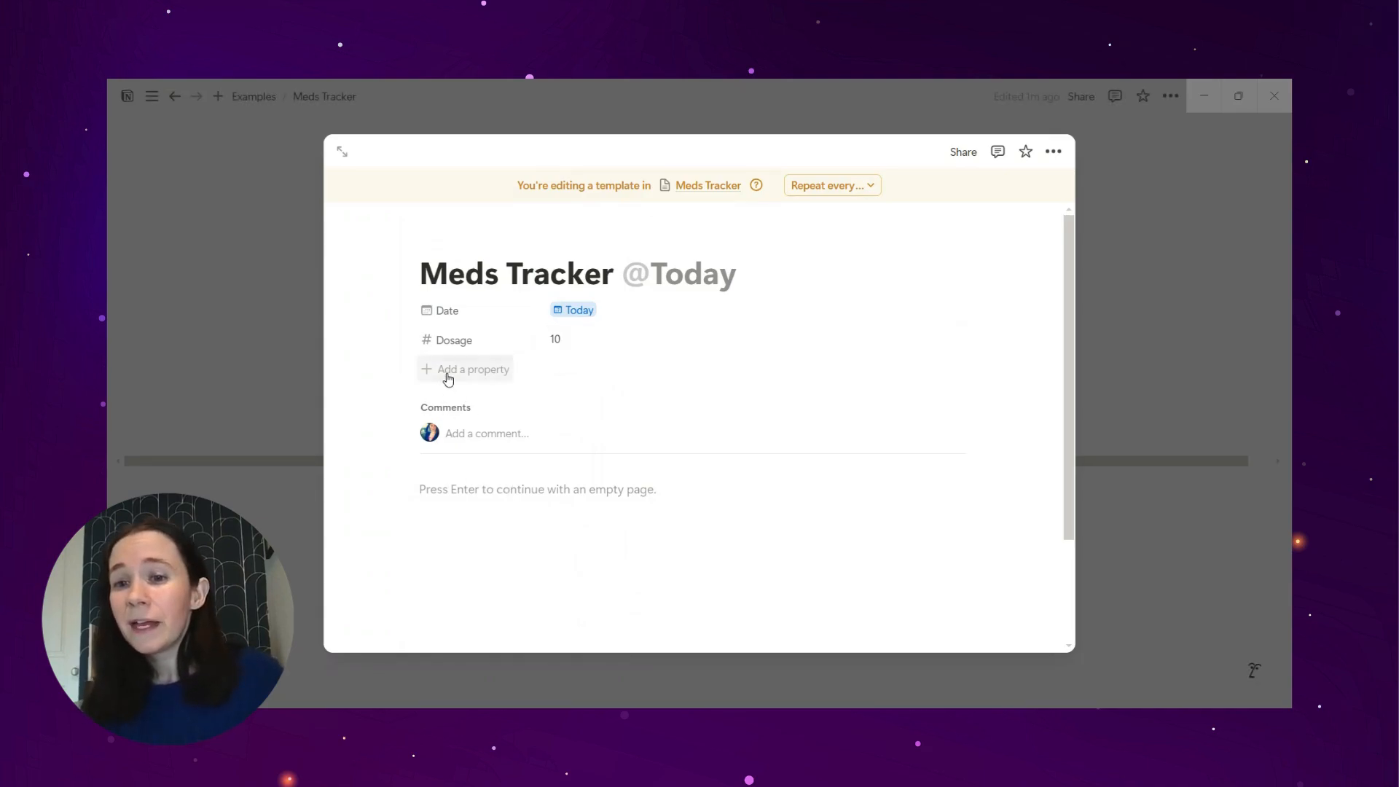
Step: Add a multi-select property to the template and name it Symptoms
click(448, 372)
click(500, 595)
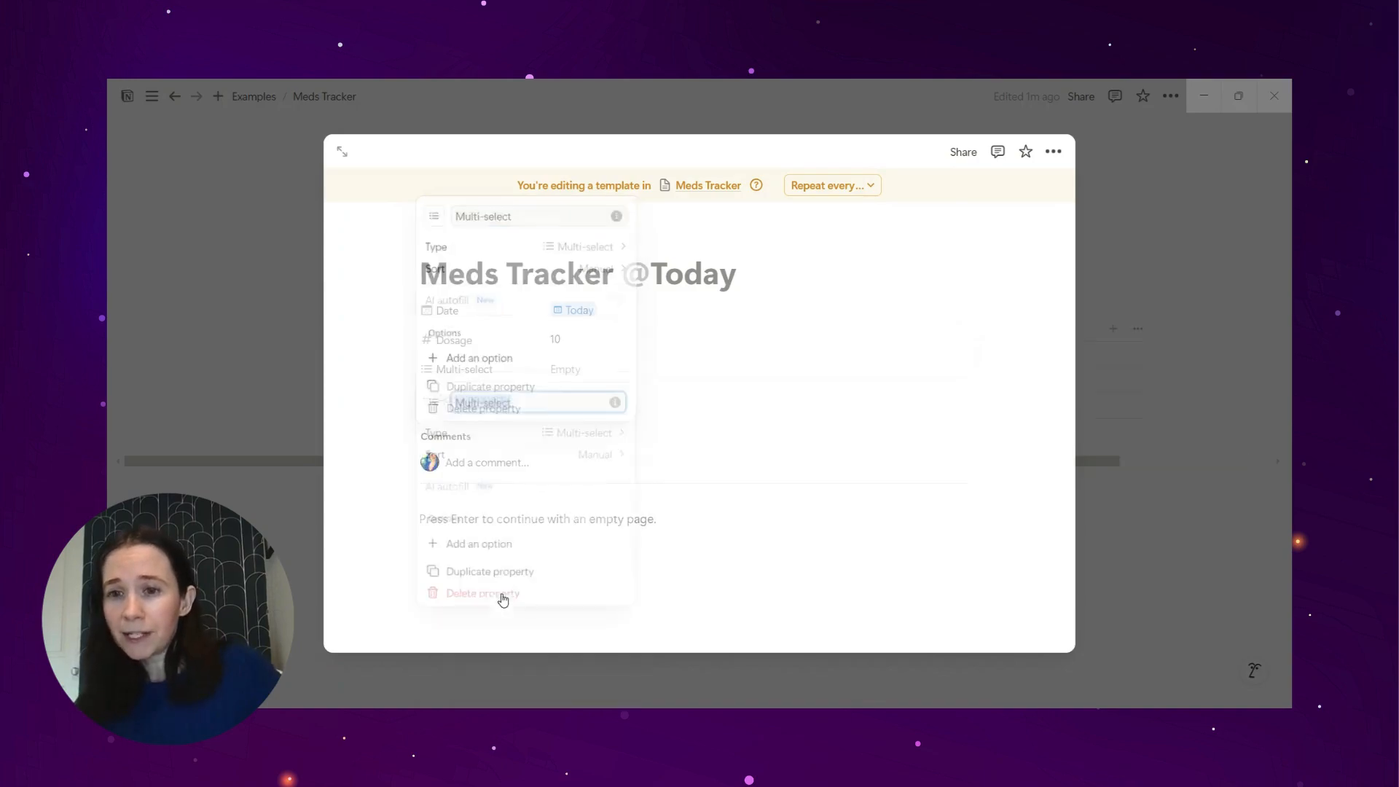
text(Sympt)
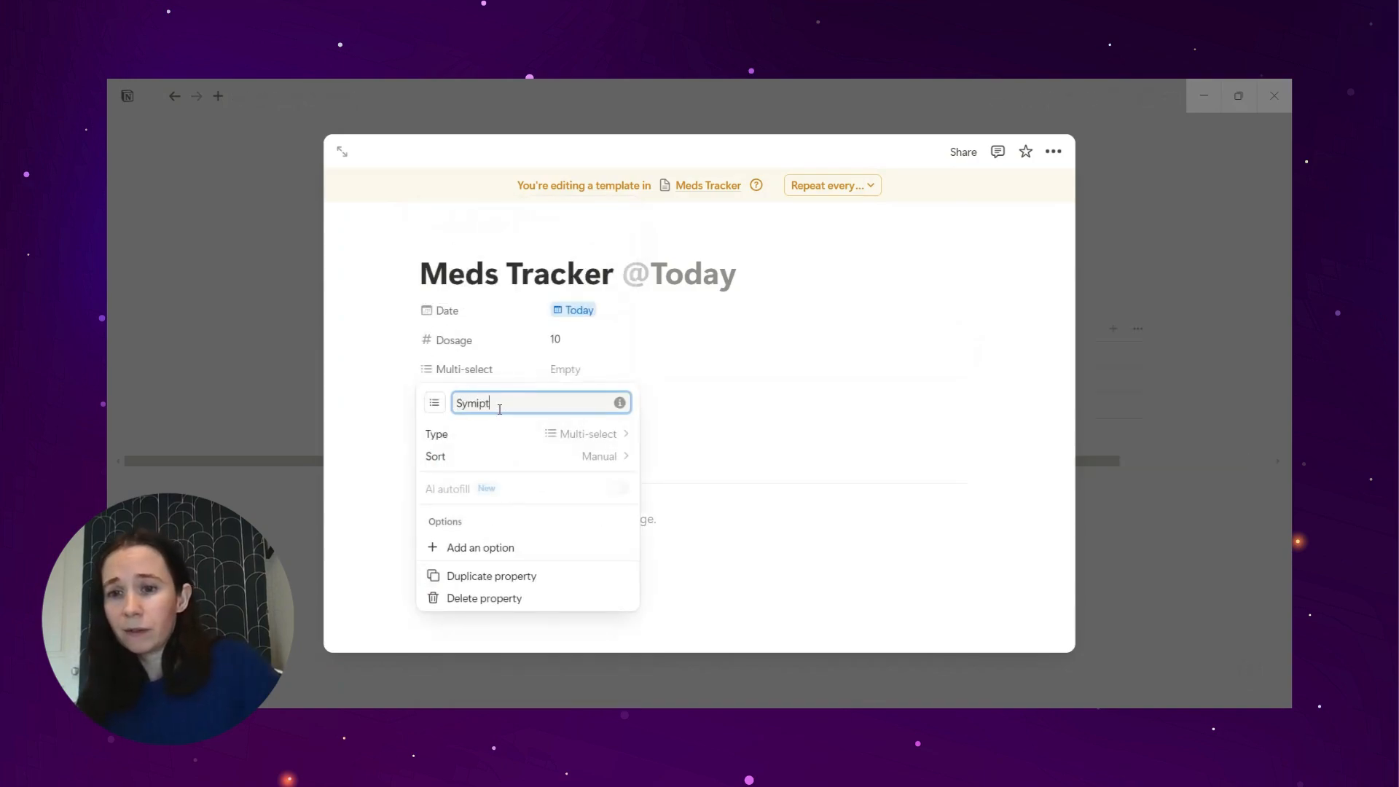
text(oms)
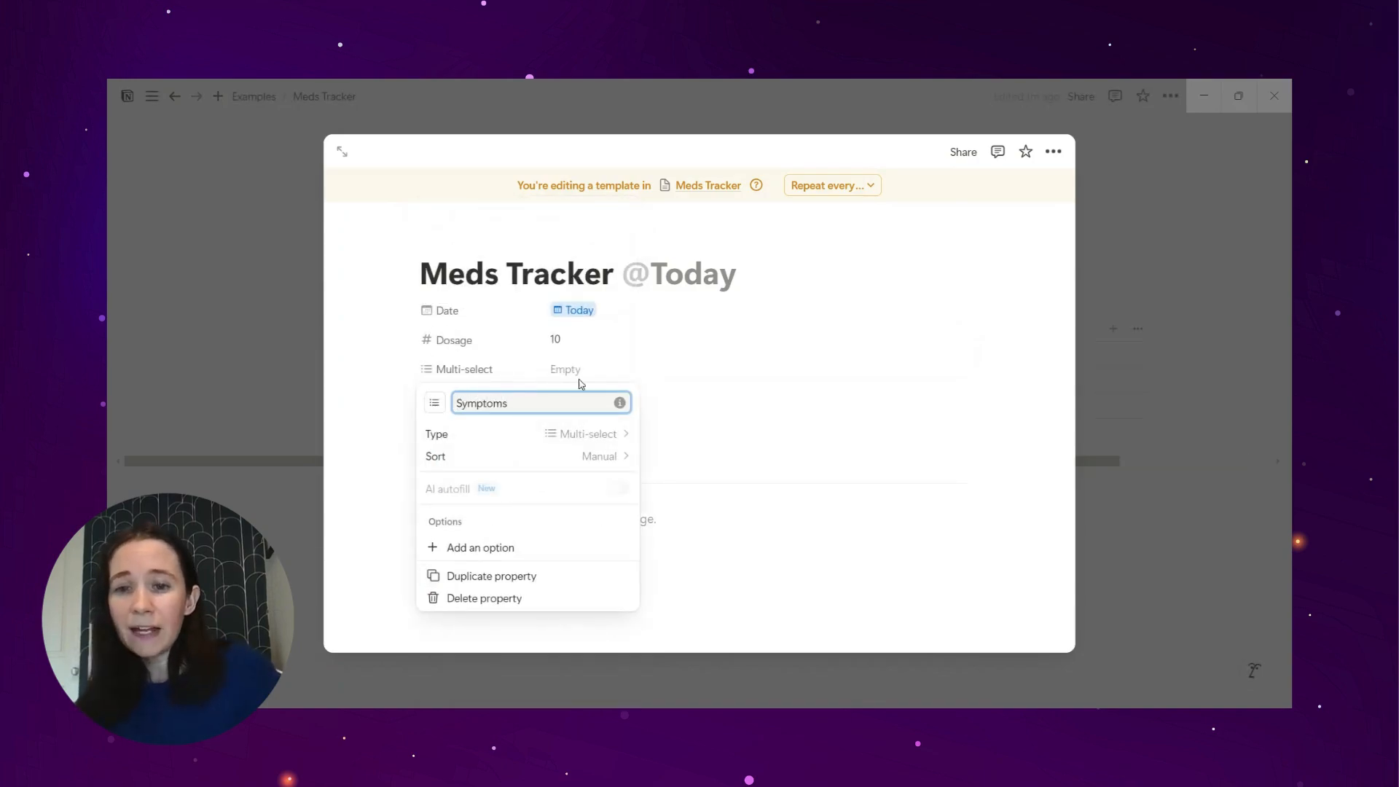
Step: Create the Symptoms options Lack of appetite, Insomnia and Stomach pain, and clear them from the template's value
click(580, 373)
click(581, 370)
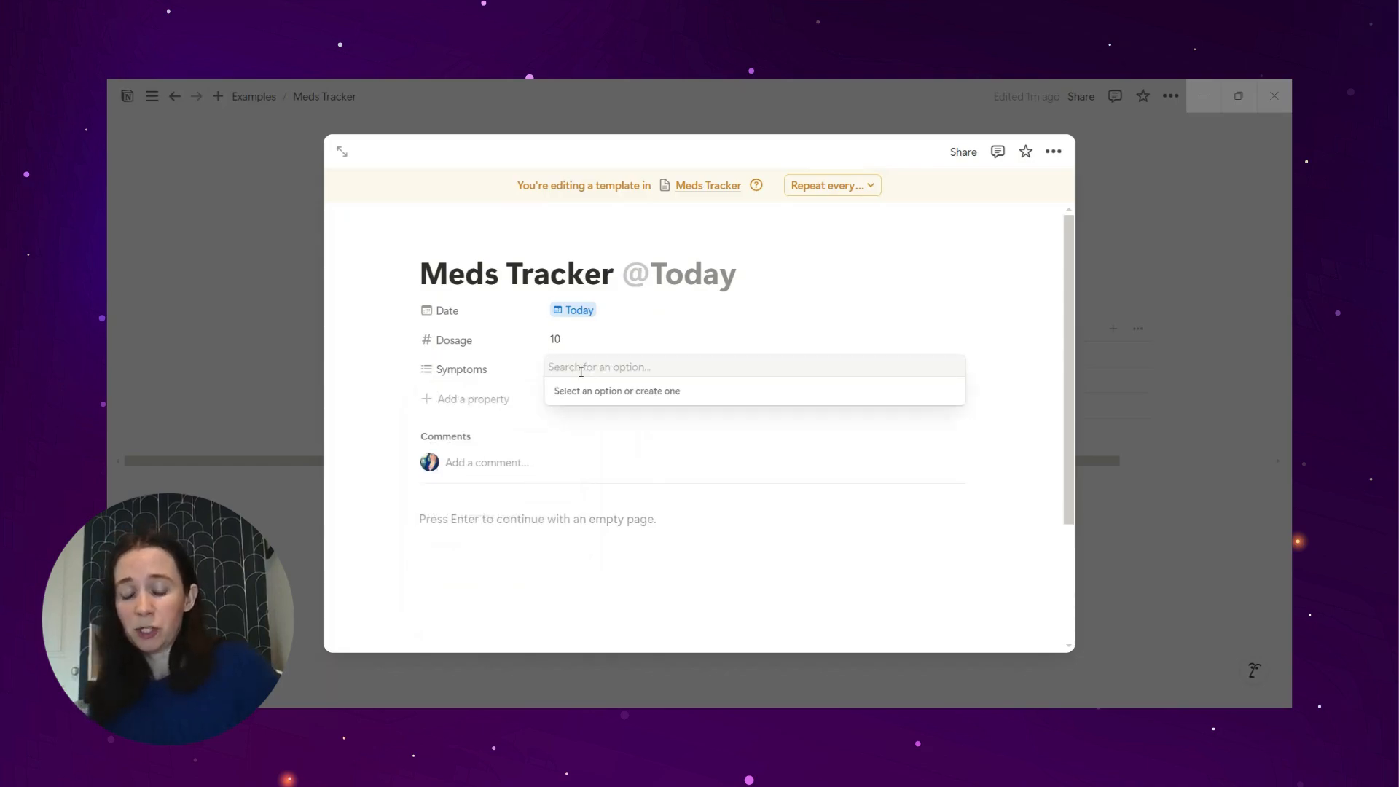
text(Lack of appetite, Insomnia, Stomach pain.)
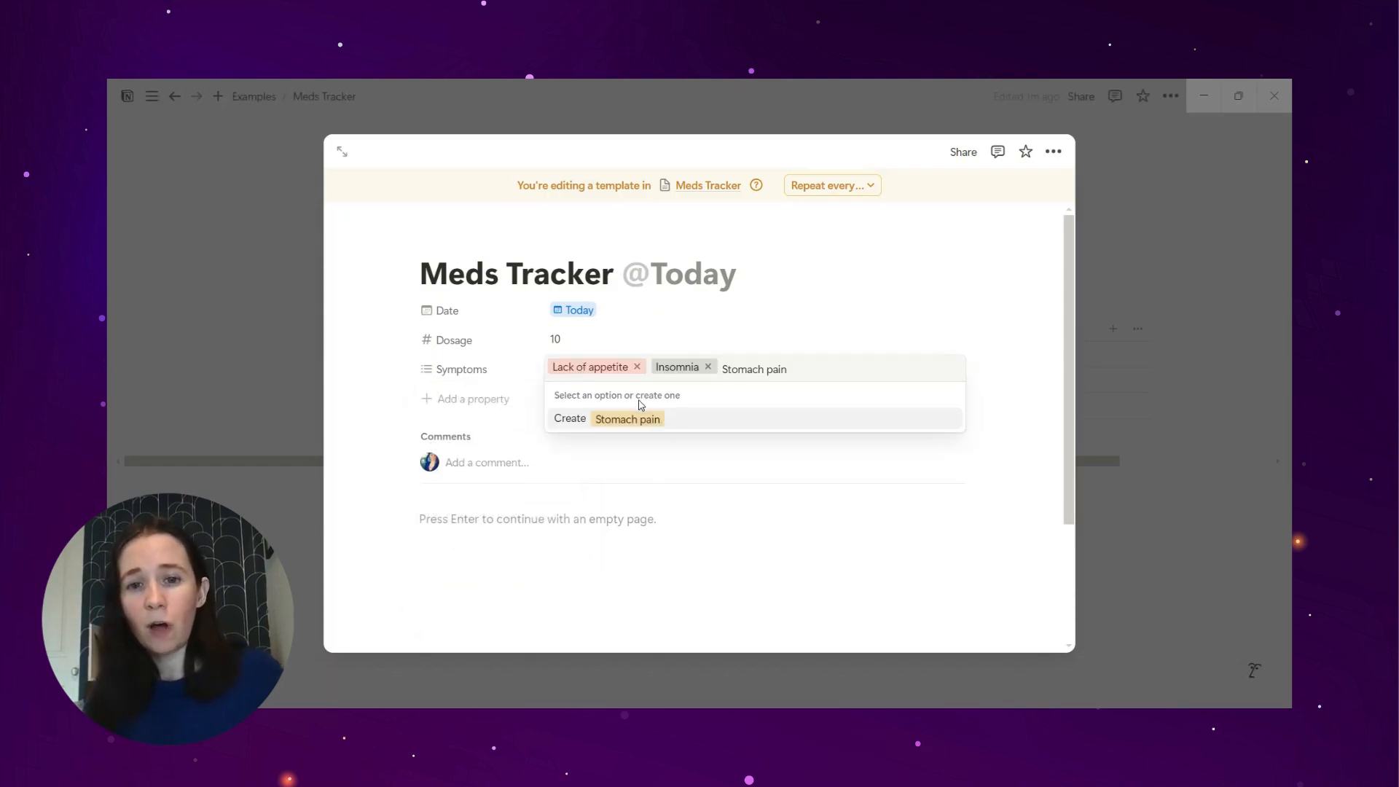
key(Return)
click(802, 366)
click(708, 367)
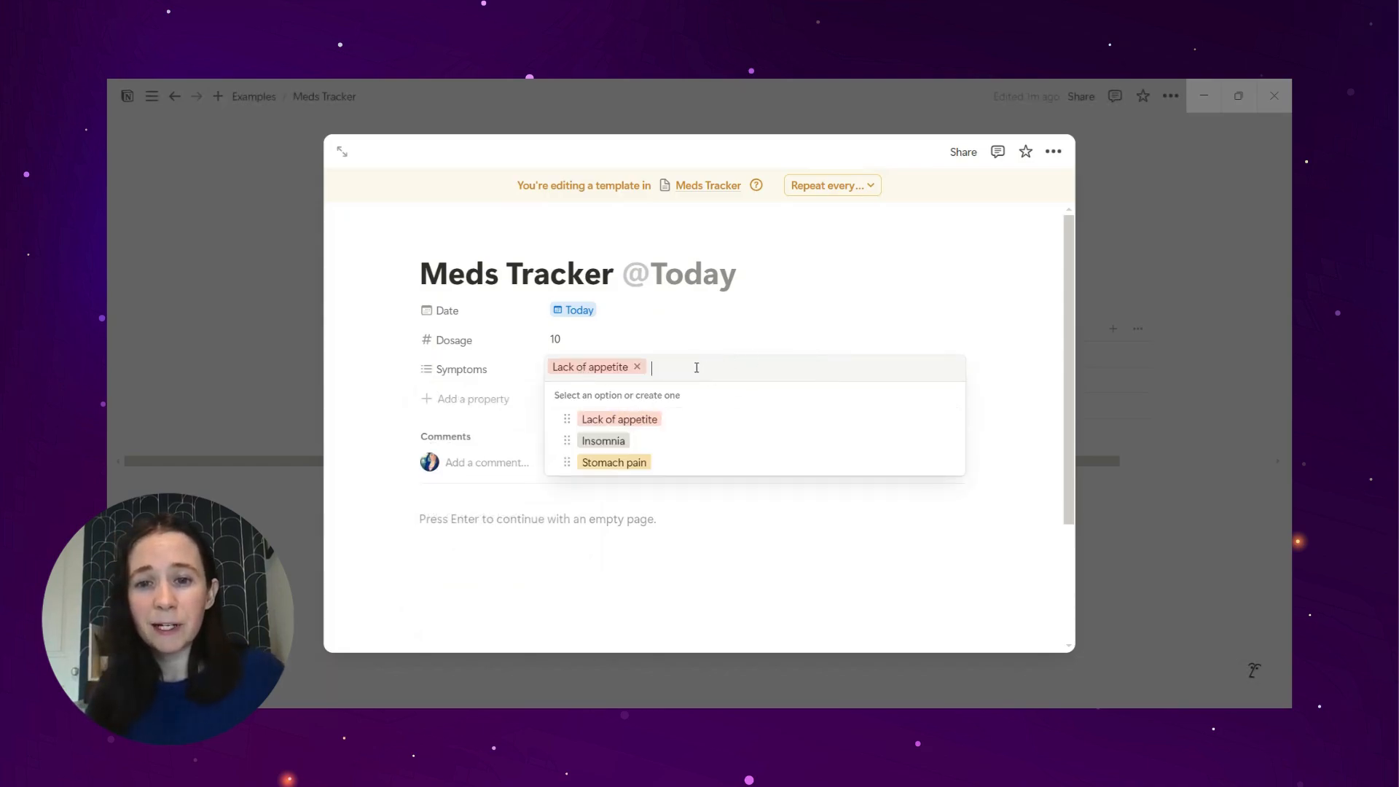
click(638, 366)
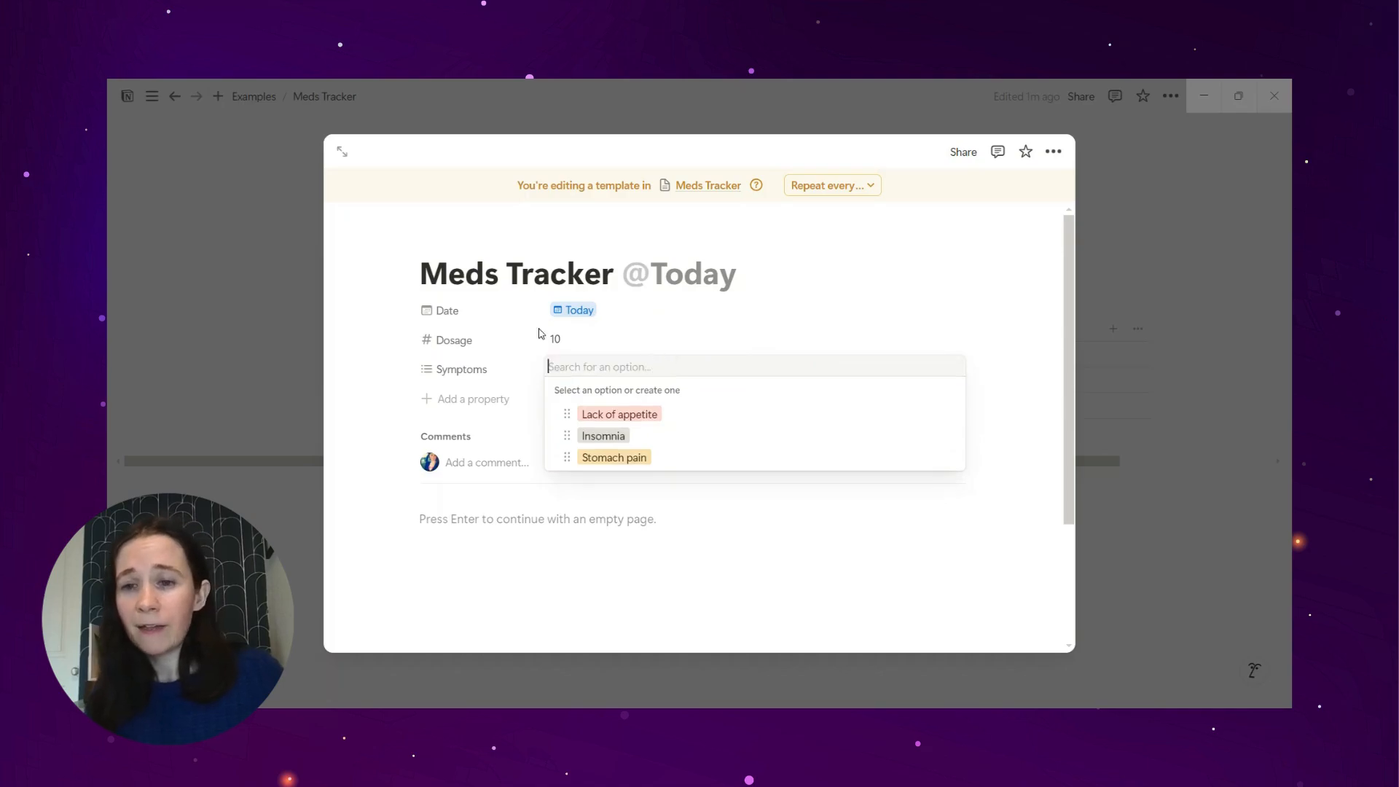
click(461, 397)
Step: Add a text property named Notes to the template and reorder the properties so Symptoms sits above it
click(469, 403)
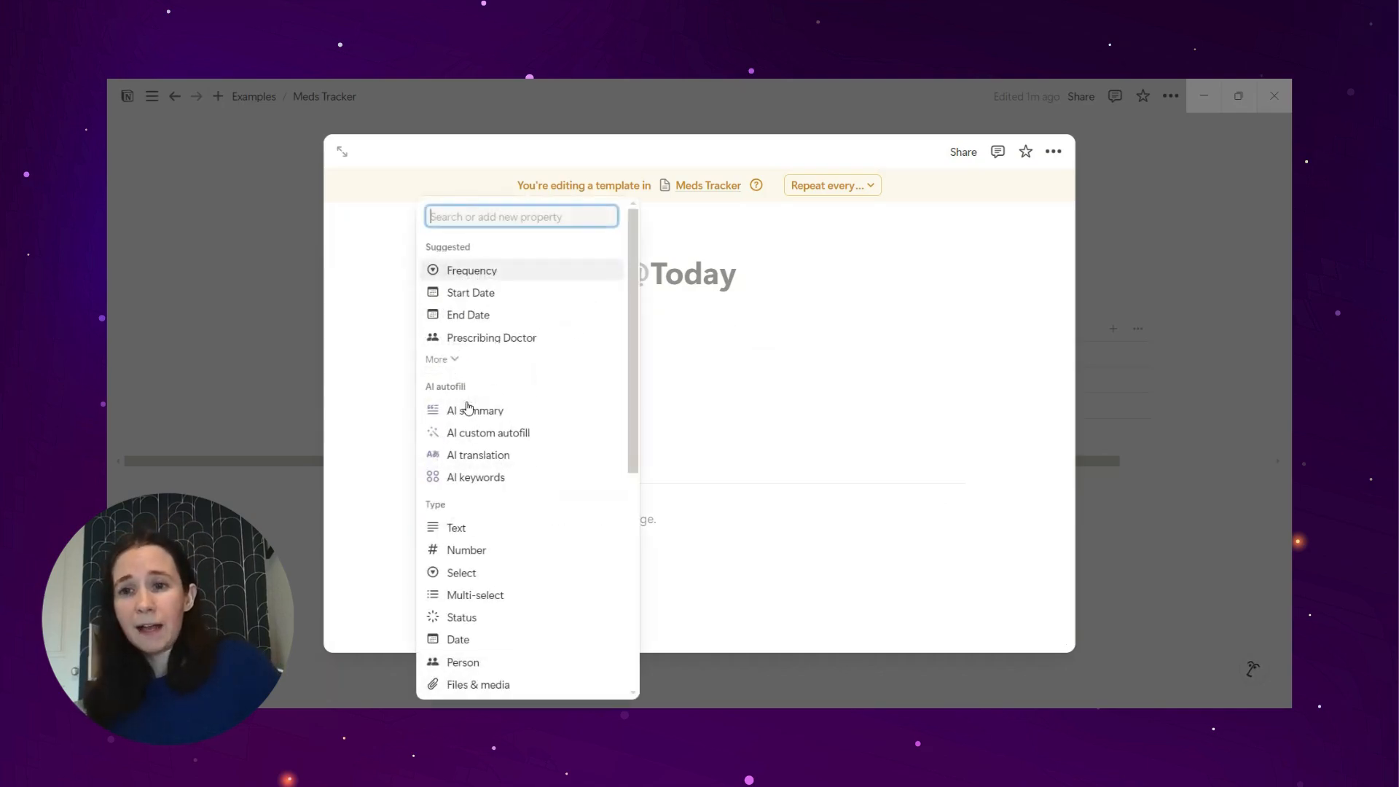
text(Notes)
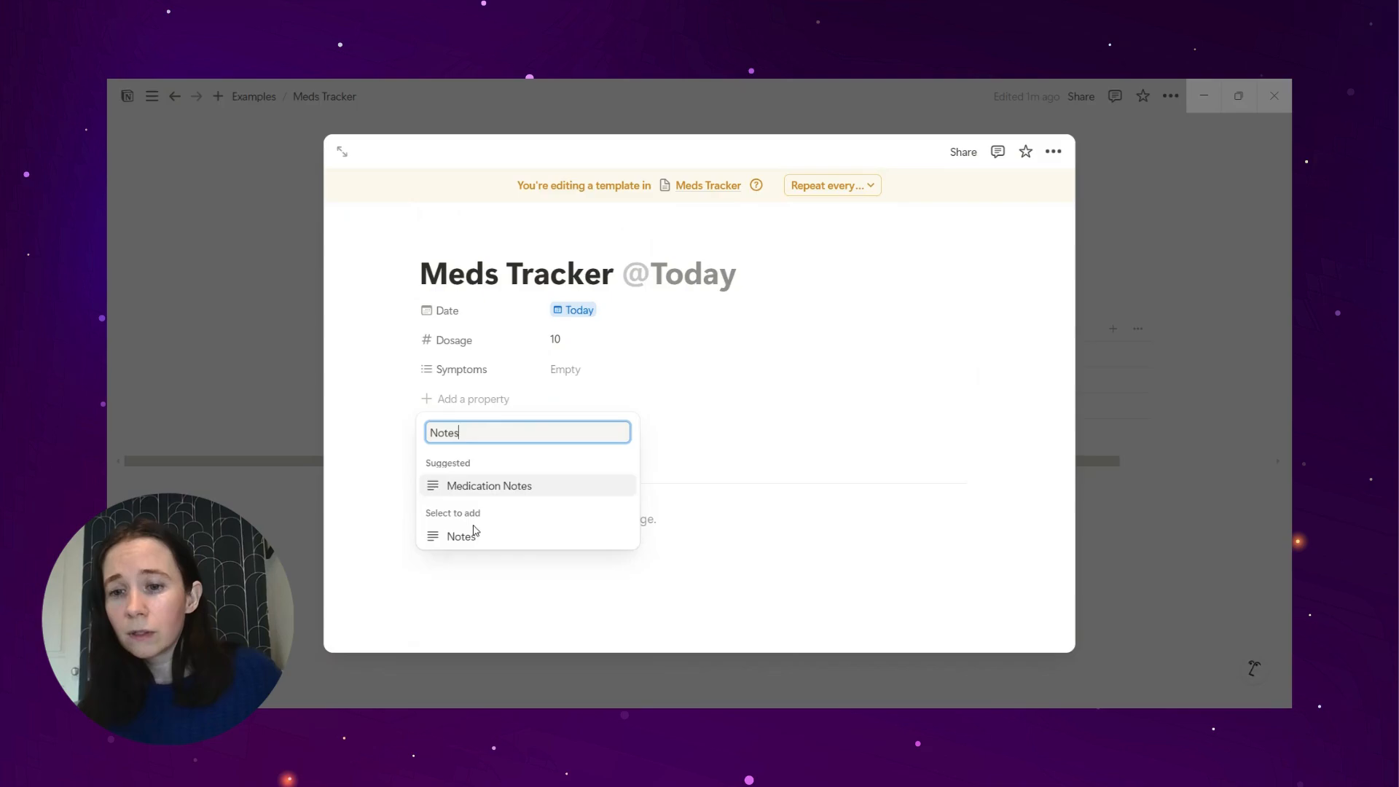
click(475, 535)
click(366, 392)
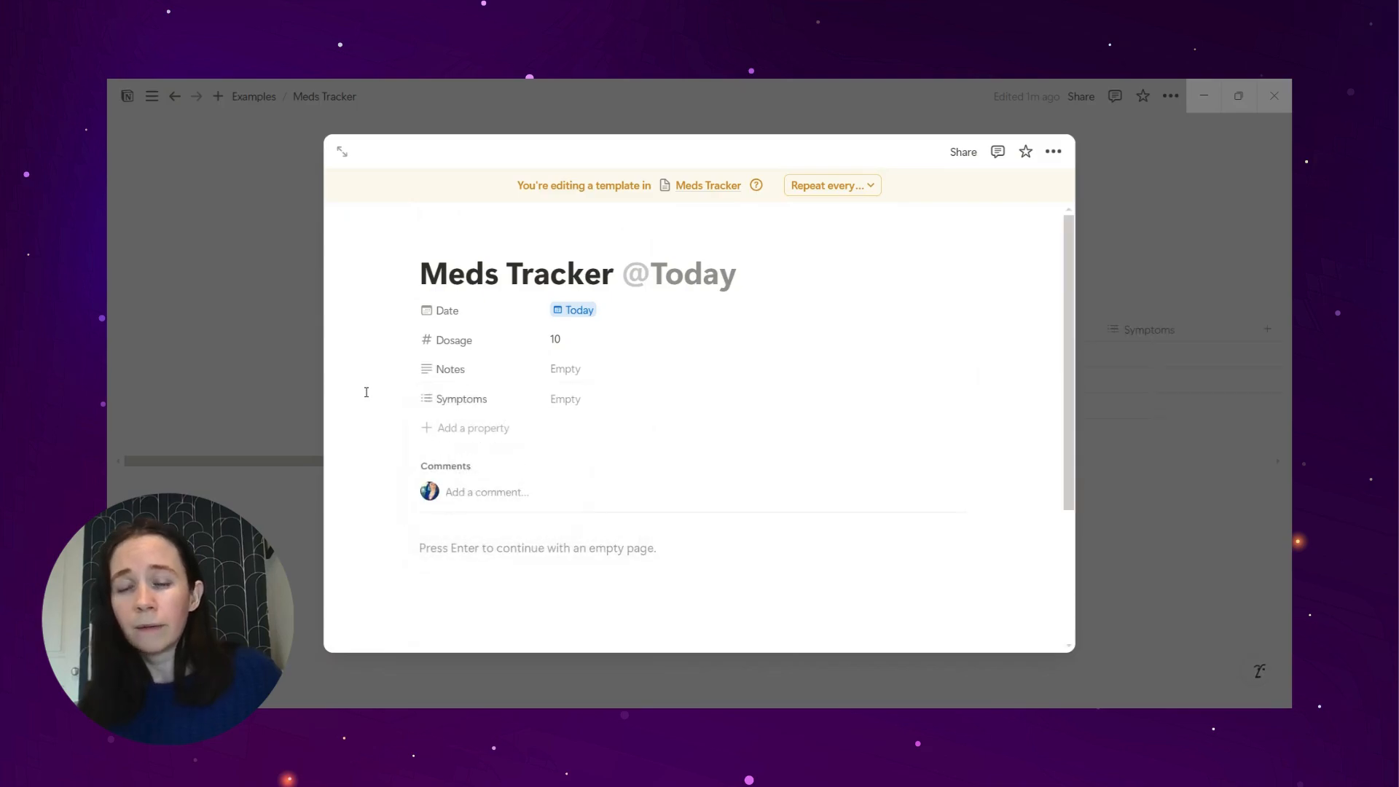
drag(447, 399, 437, 368)
Step: Add a Button property to the template
click(475, 428)
text(Button)
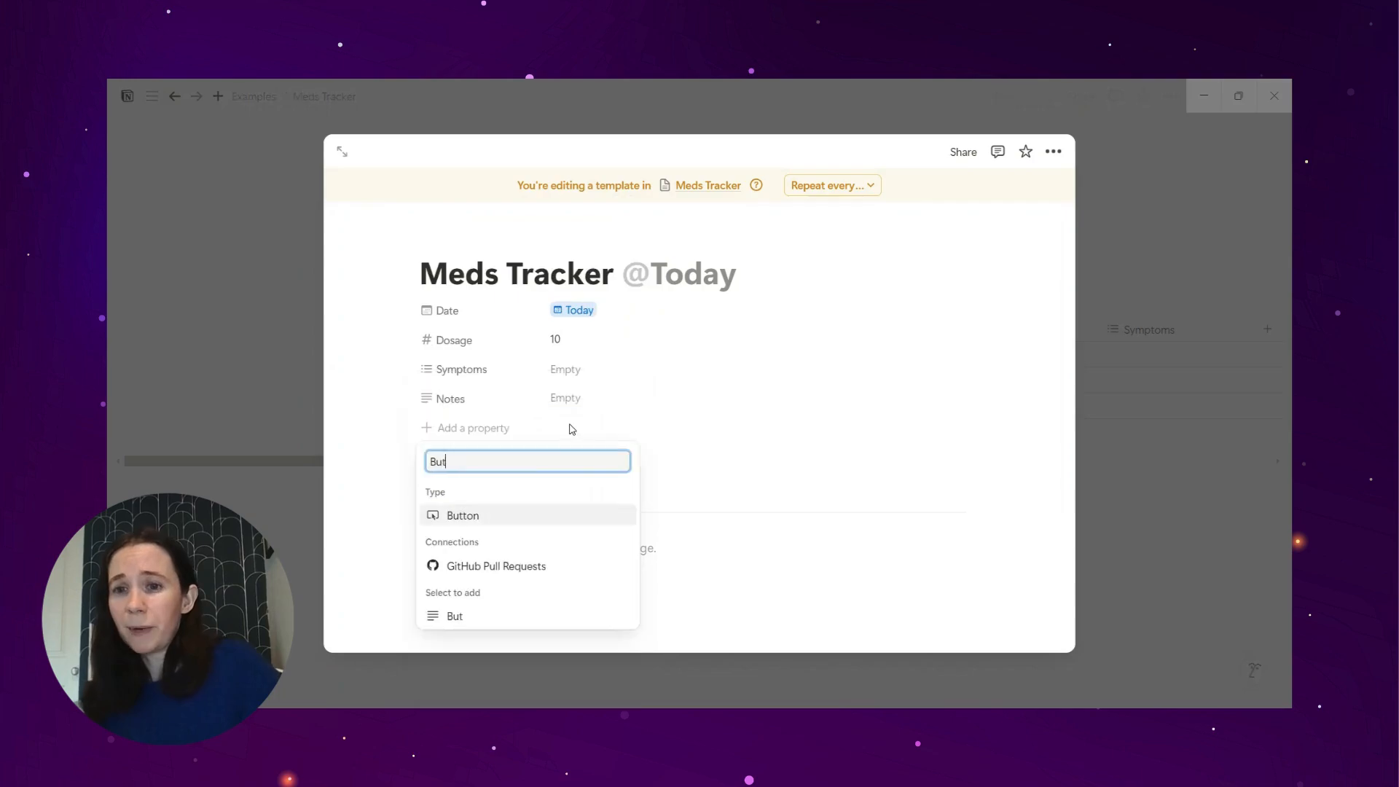
click(459, 515)
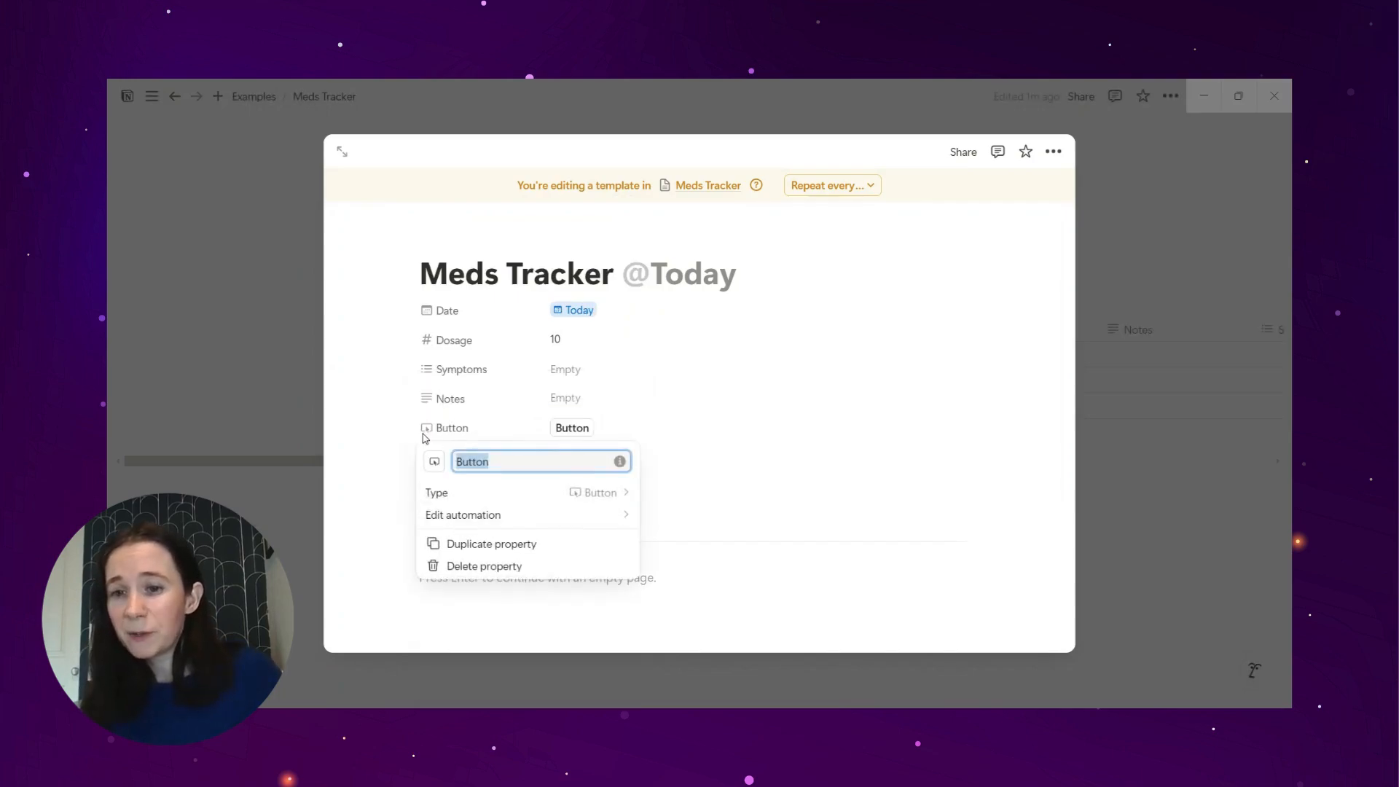
Step: Add an action to the button's automation that sets this page's Date to Time triggered
click(606, 516)
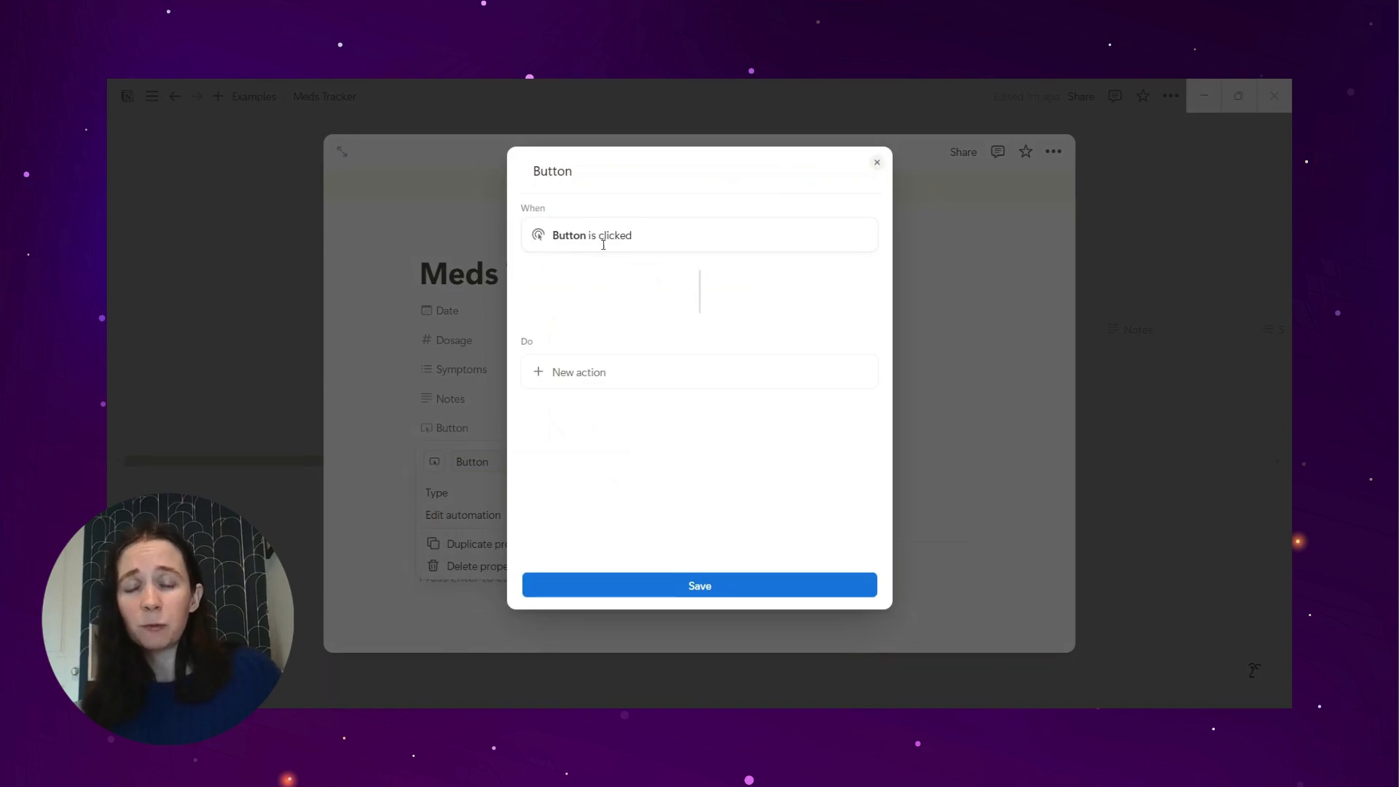
click(607, 373)
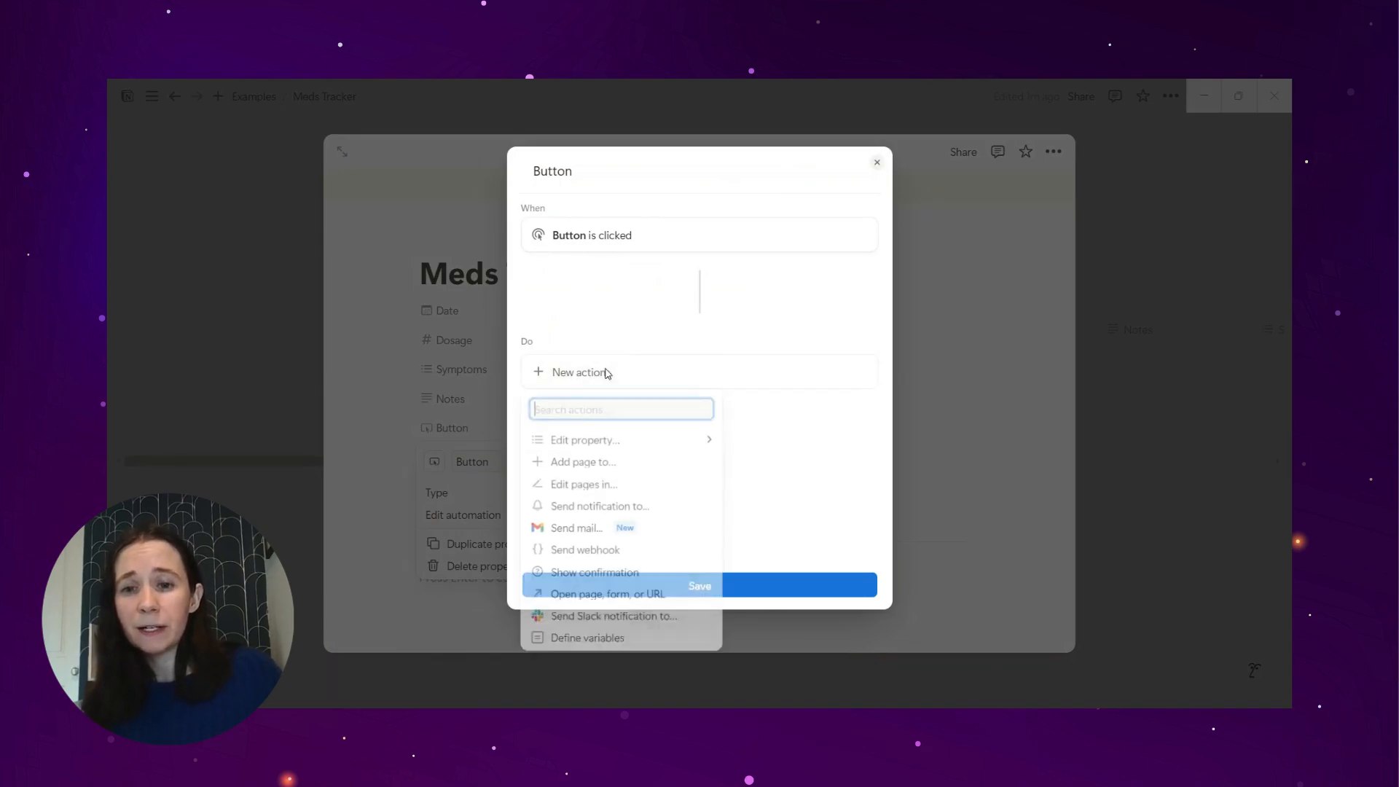
click(632, 448)
click(630, 488)
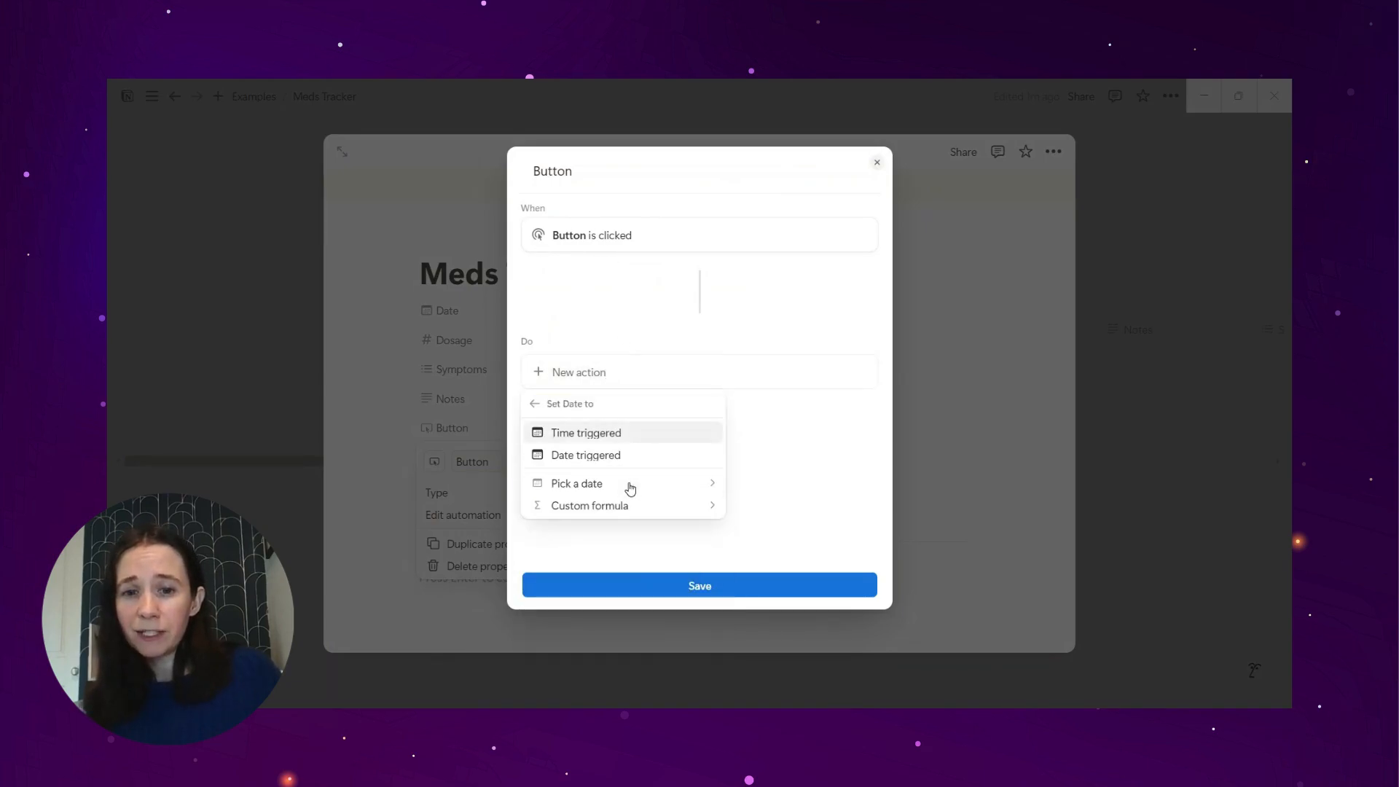
click(609, 432)
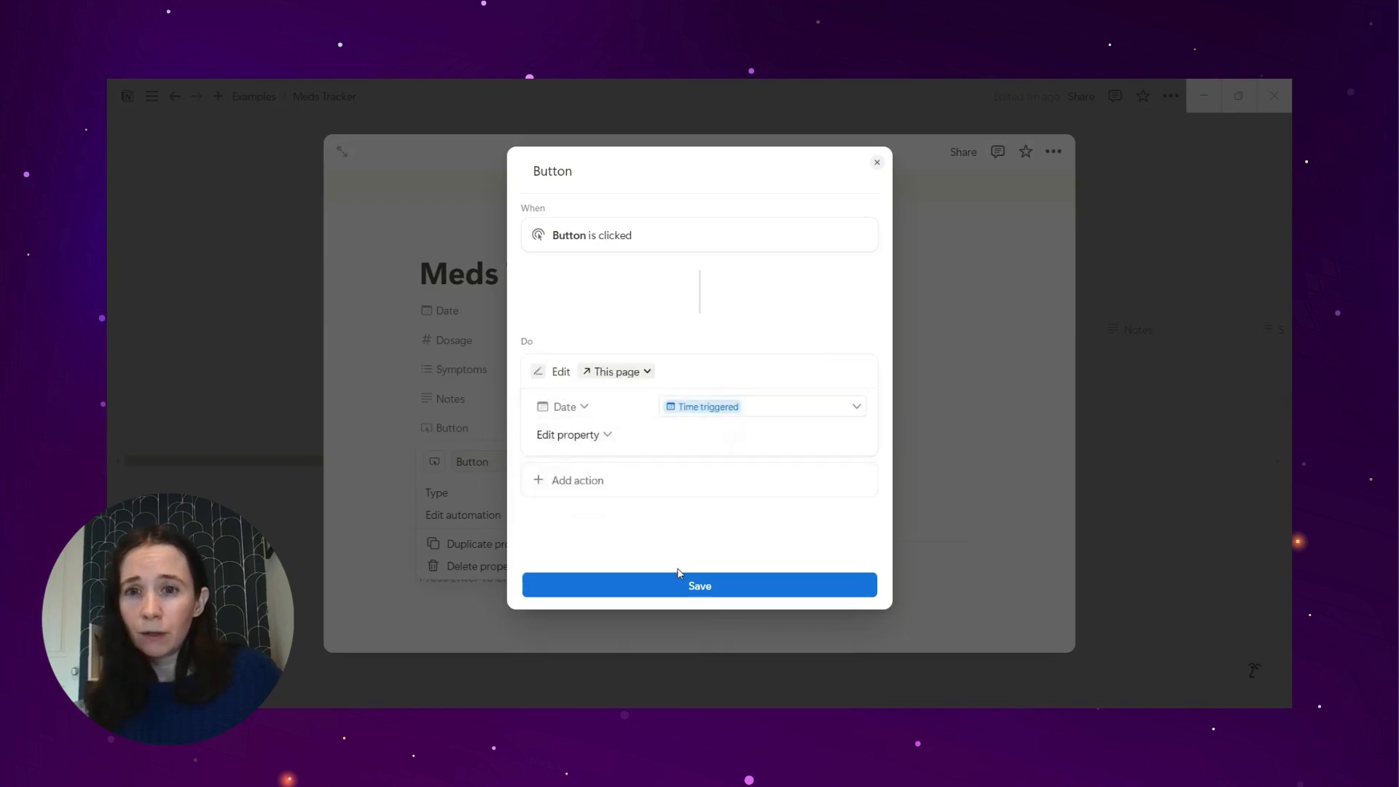
Step: Label the button Take Meds and save its automation
double_click(565, 171)
text(Take Meds)
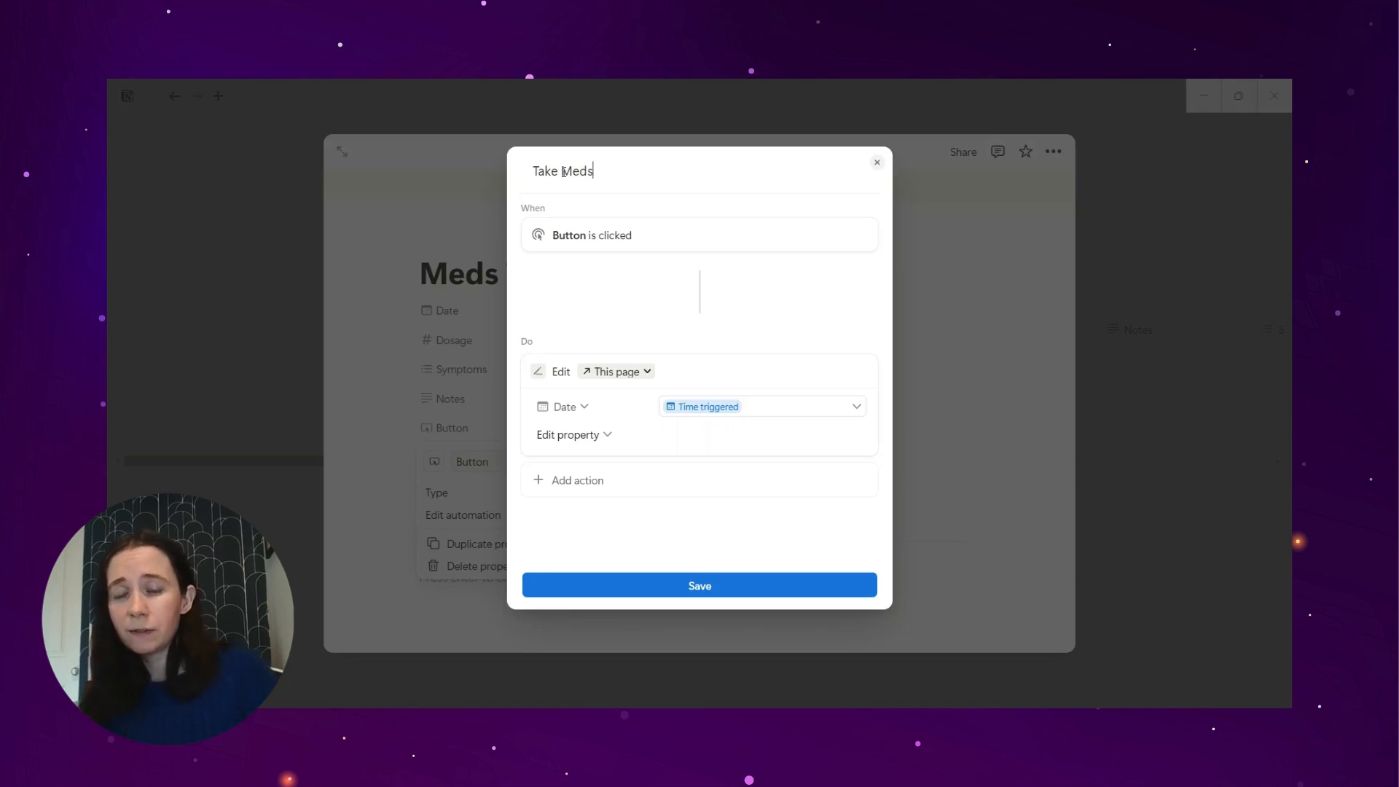
click(647, 586)
Step: Rename the Button property as Take Meds and move it directly below Date in the template
click(441, 426)
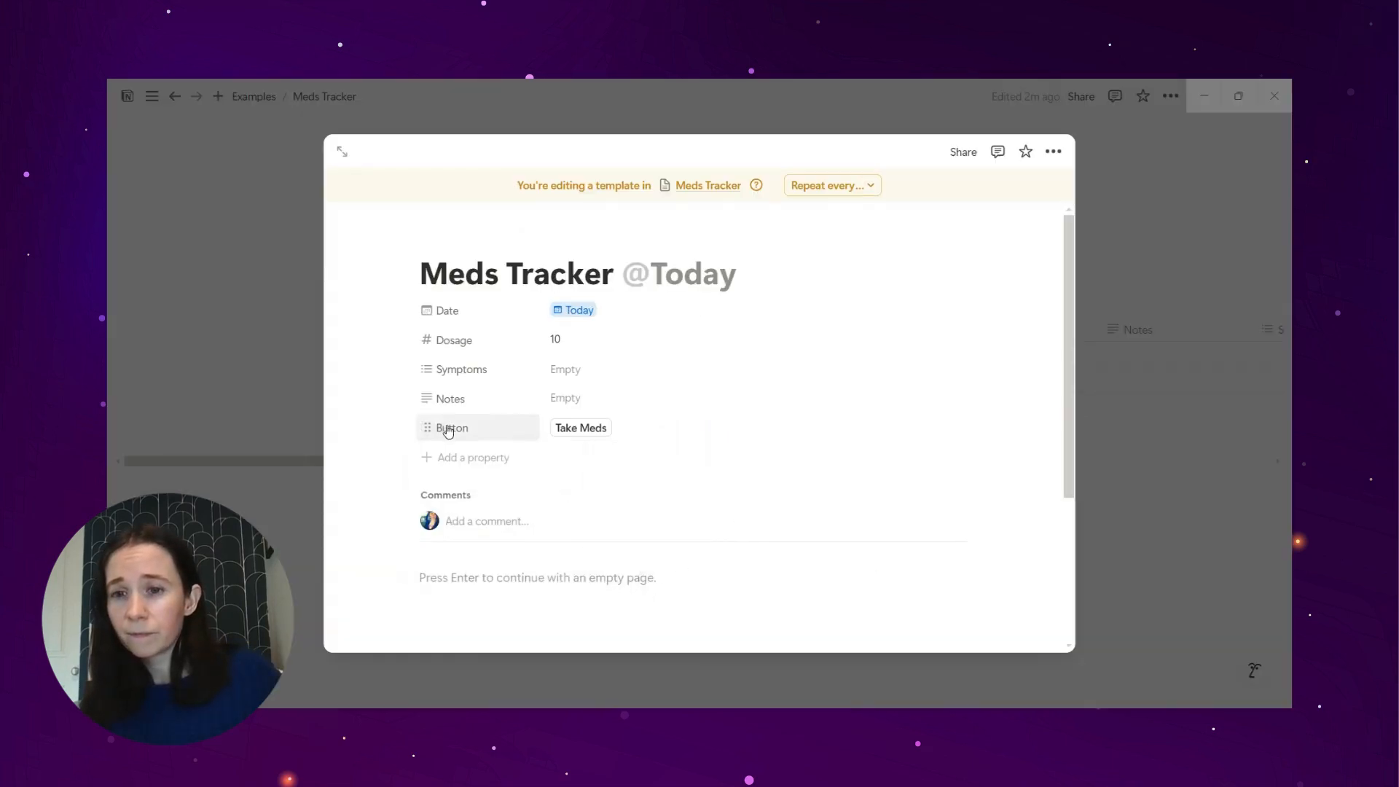
click(448, 427)
click(465, 478)
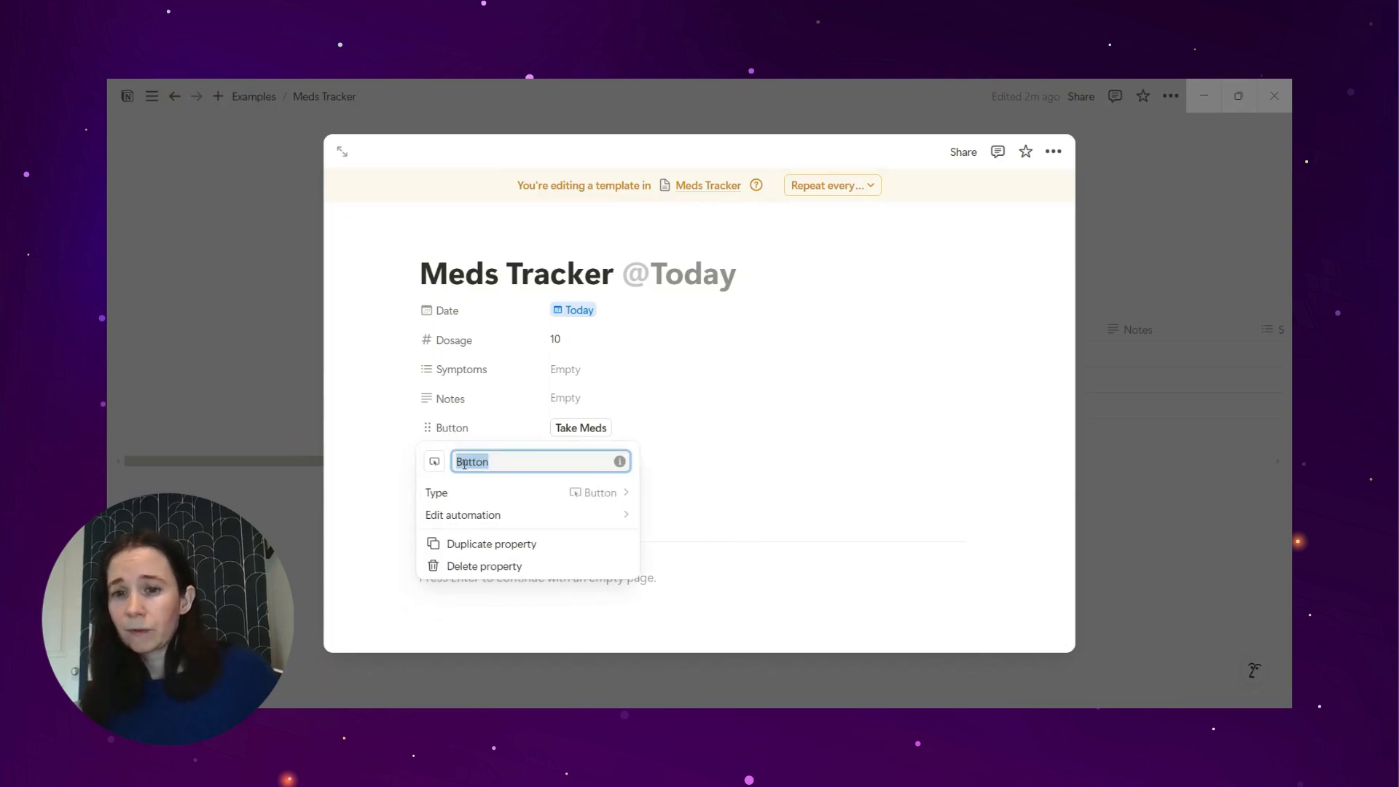
text(Take Meds)
click(427, 428)
drag(427, 427, 427, 336)
Step: Change the Dosage property's icon to a pill, found by searching for "pill"
click(441, 369)
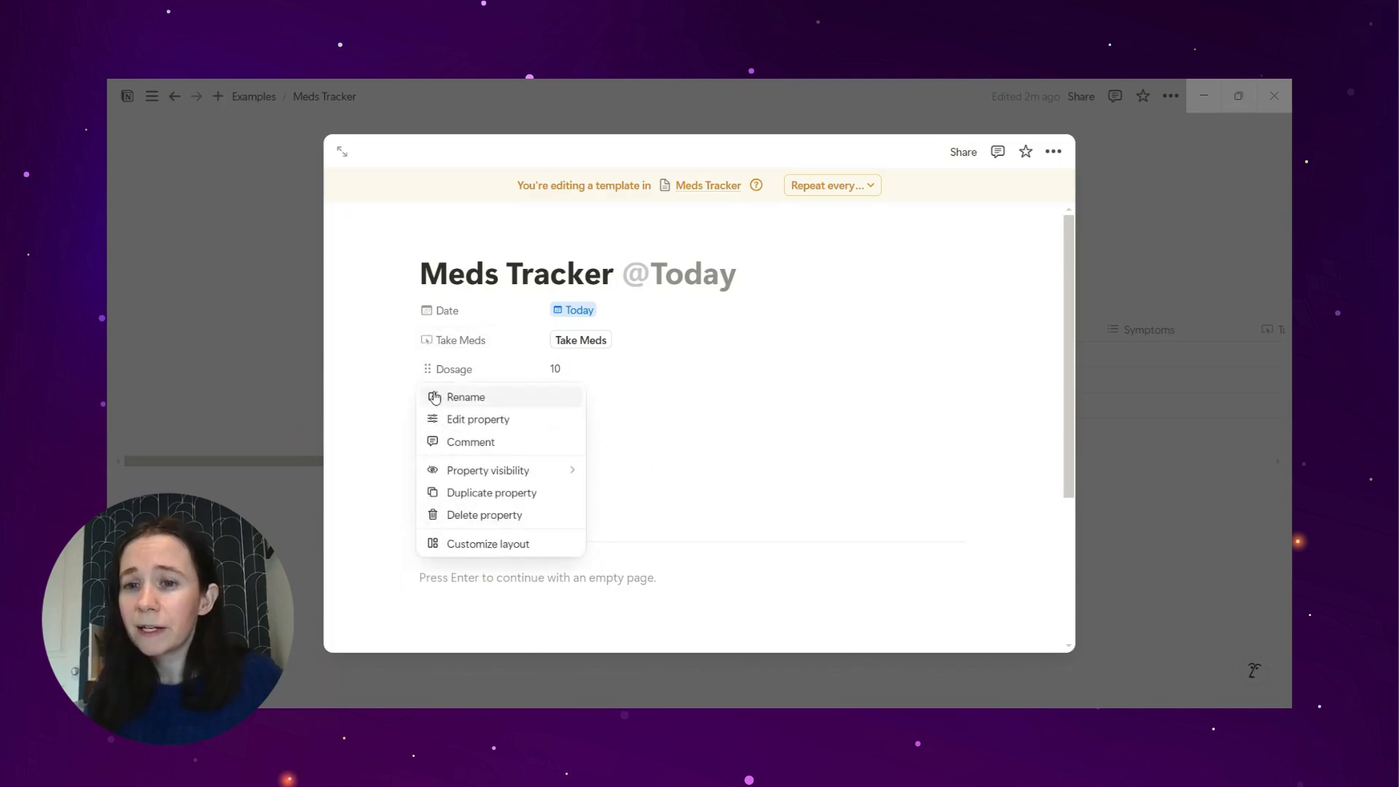
click(443, 400)
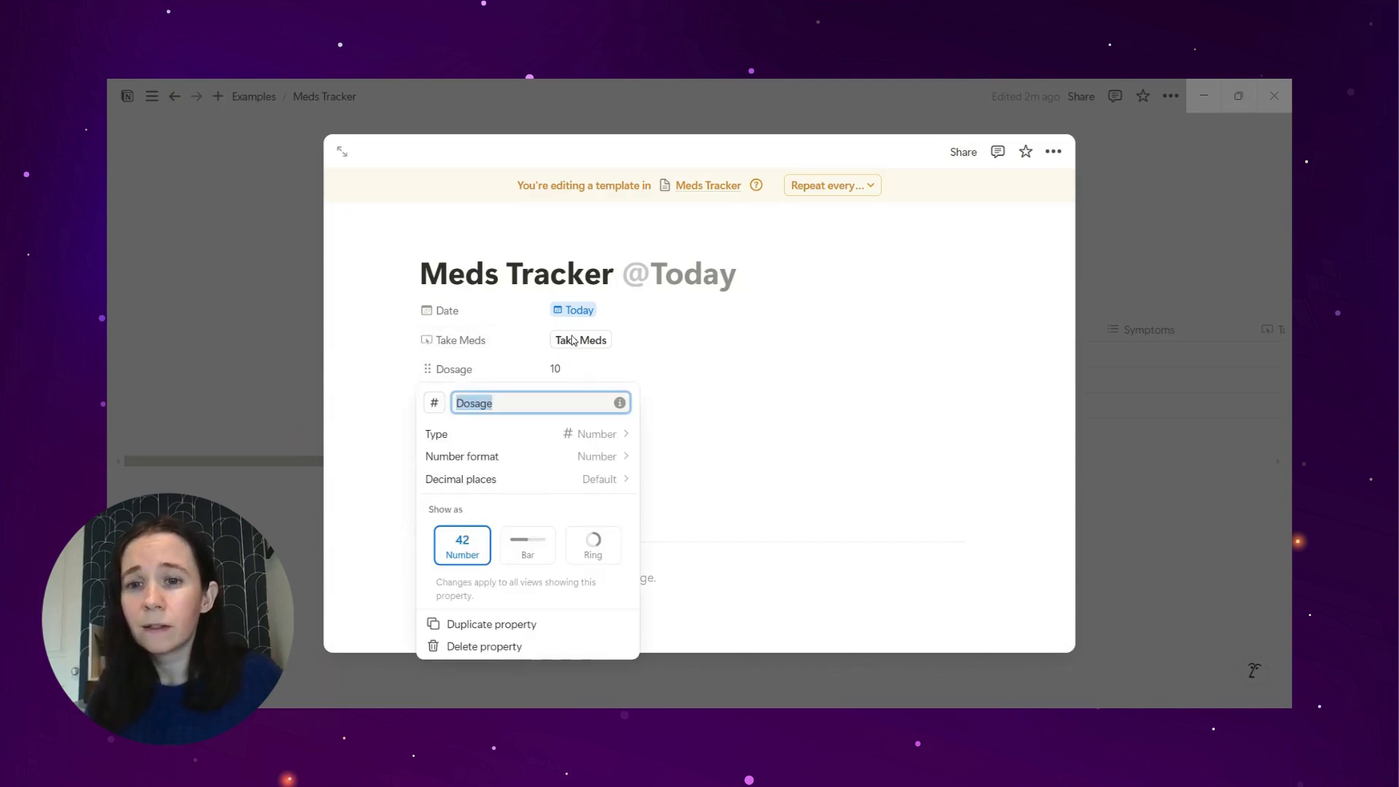
click(436, 404)
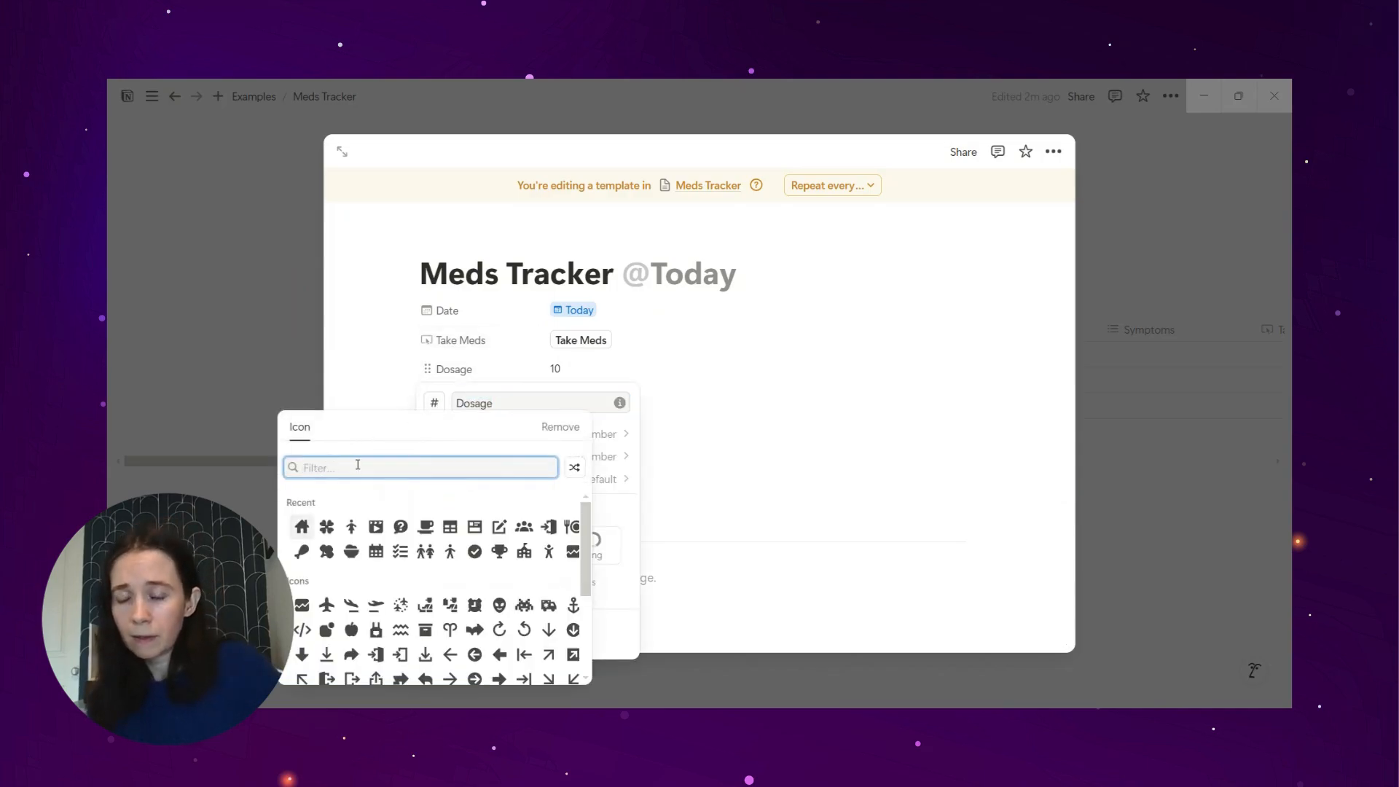
text(pill)
click(303, 504)
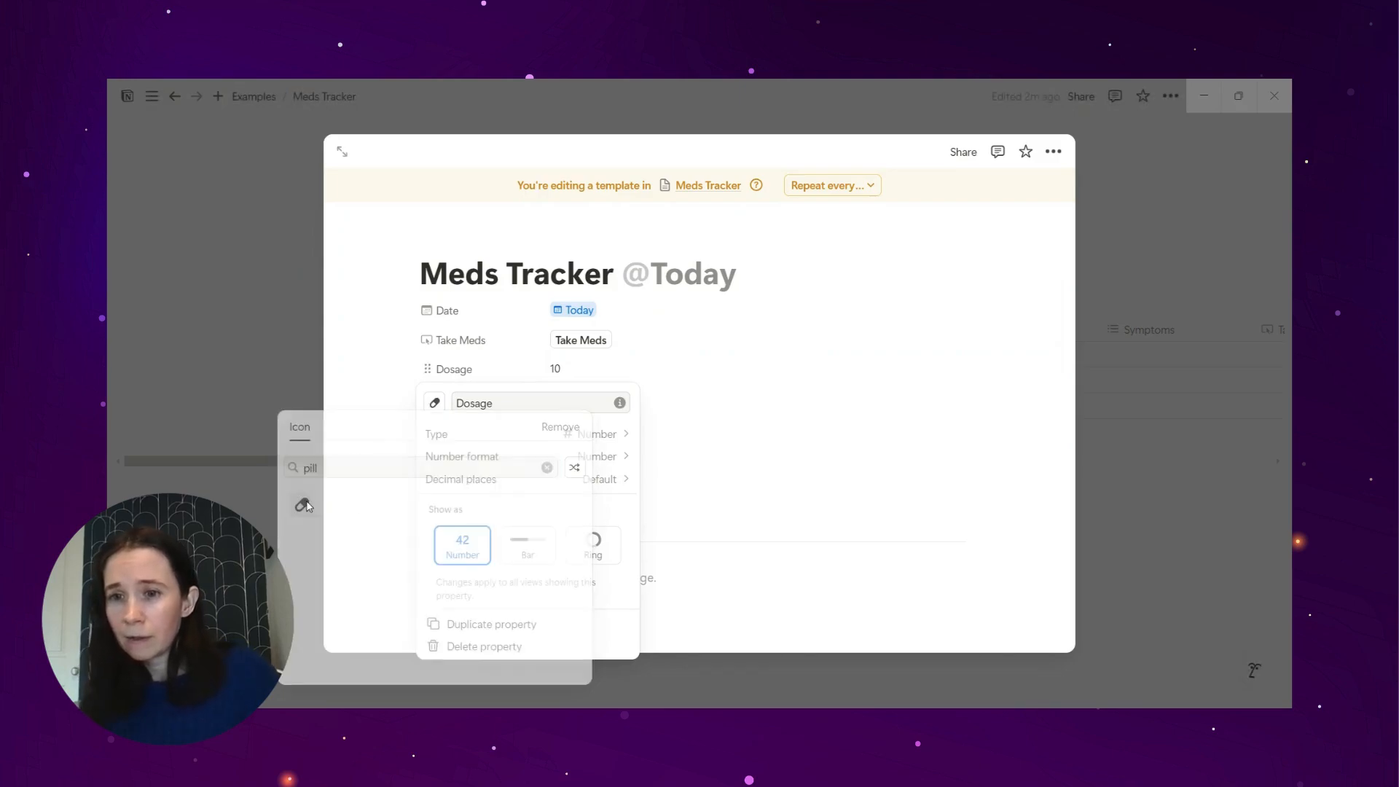
Step: Change the Symptoms property's icon to a thermometer, found by searching for "thermo"
click(441, 398)
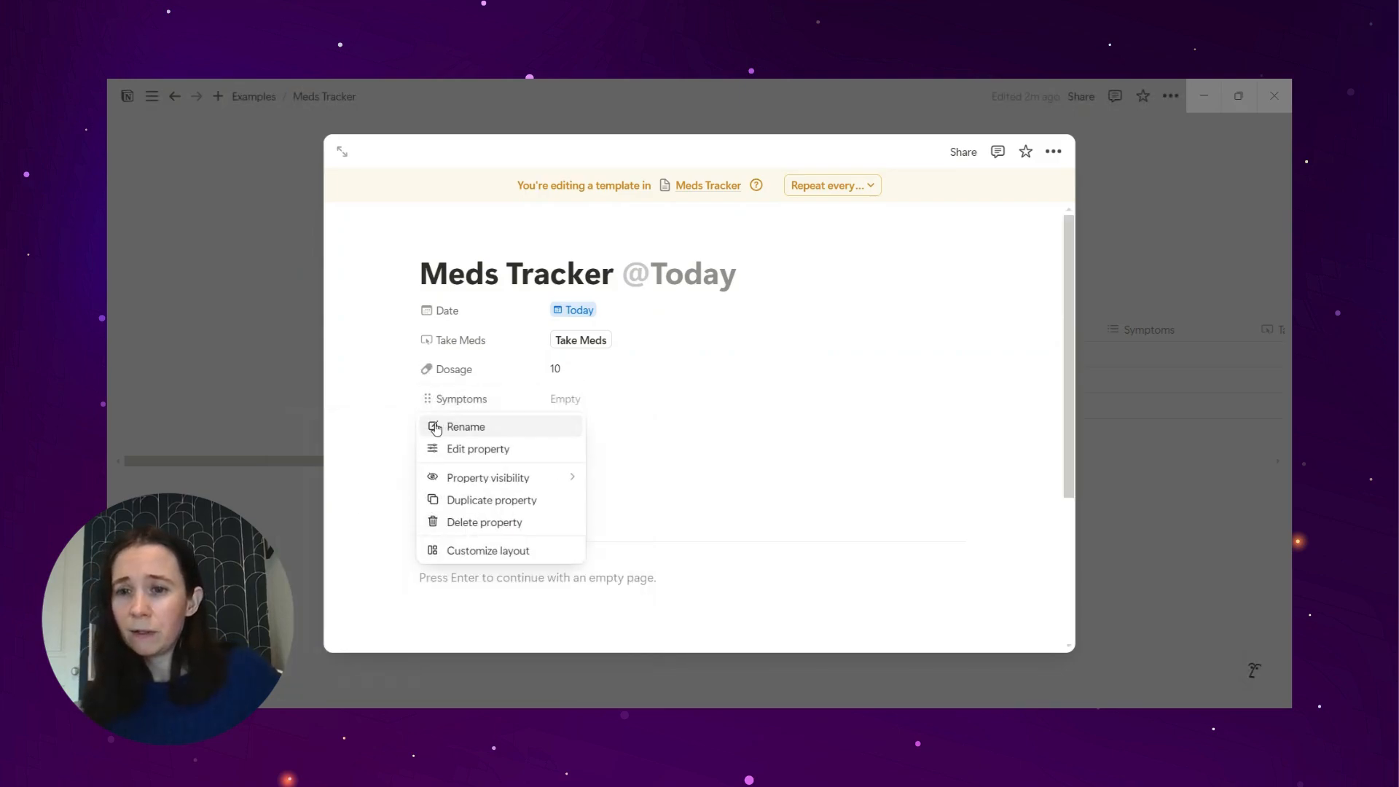
click(435, 428)
click(433, 433)
text(thermo)
click(300, 244)
click(370, 362)
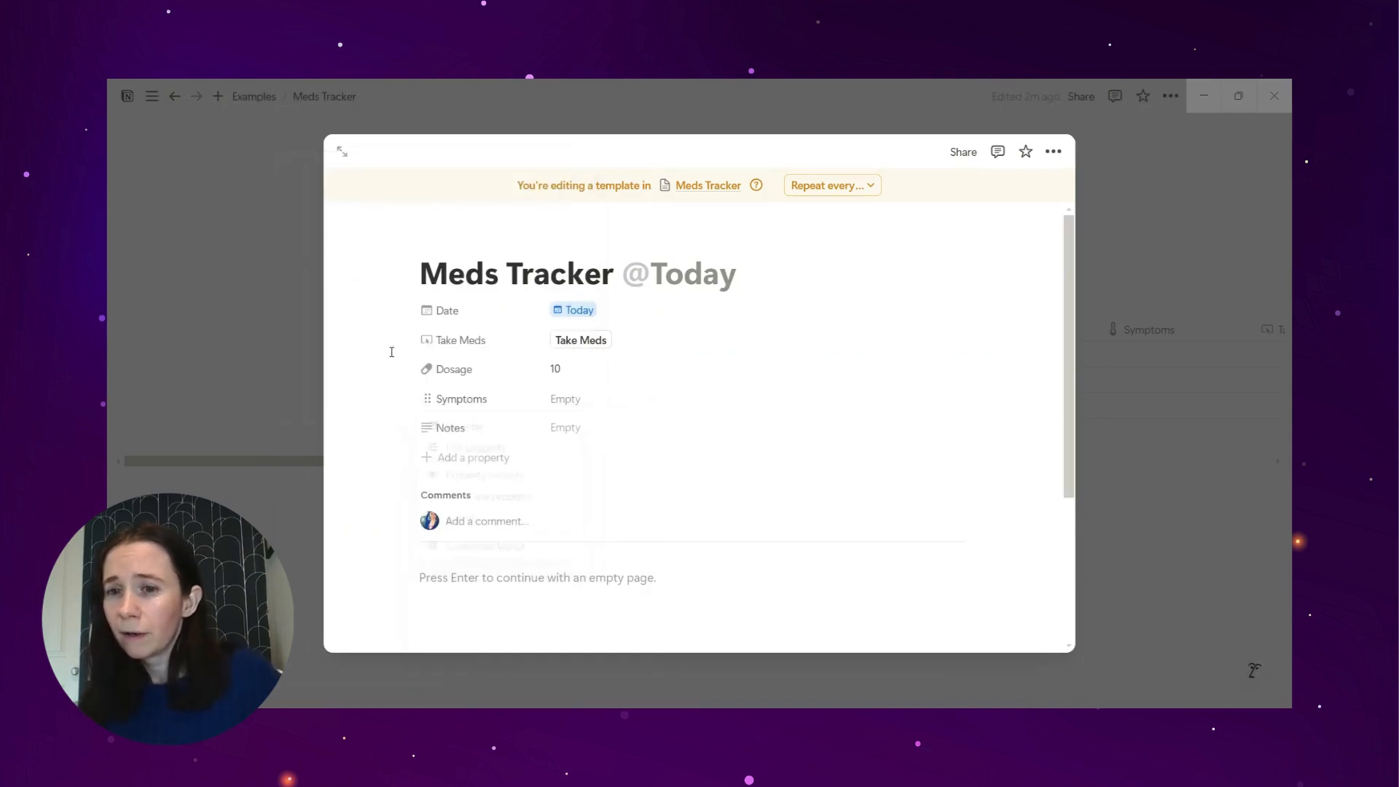
Step: Change the Notes property's icon to the pencil list, found by searching for "pen"
click(444, 427)
click(462, 453)
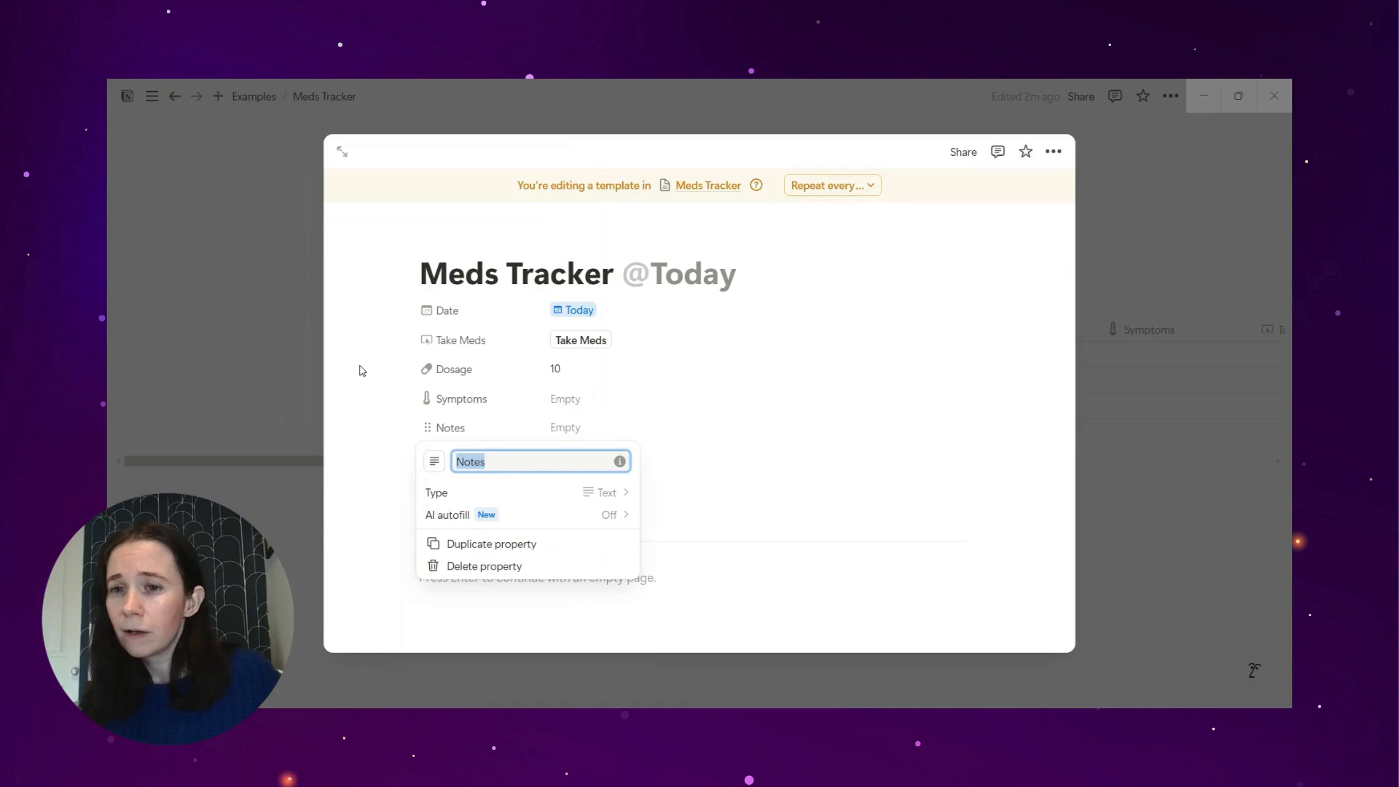
click(434, 461)
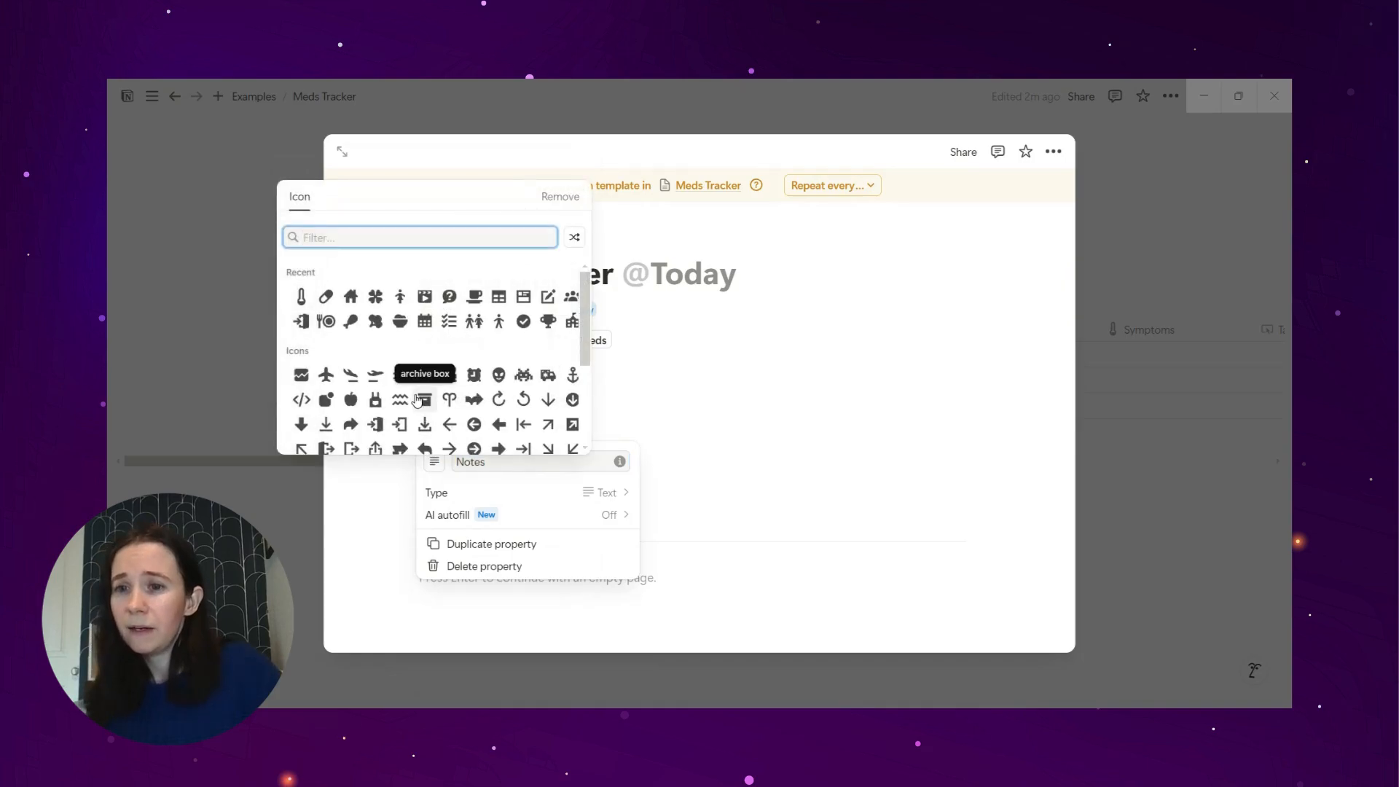
text(pen)
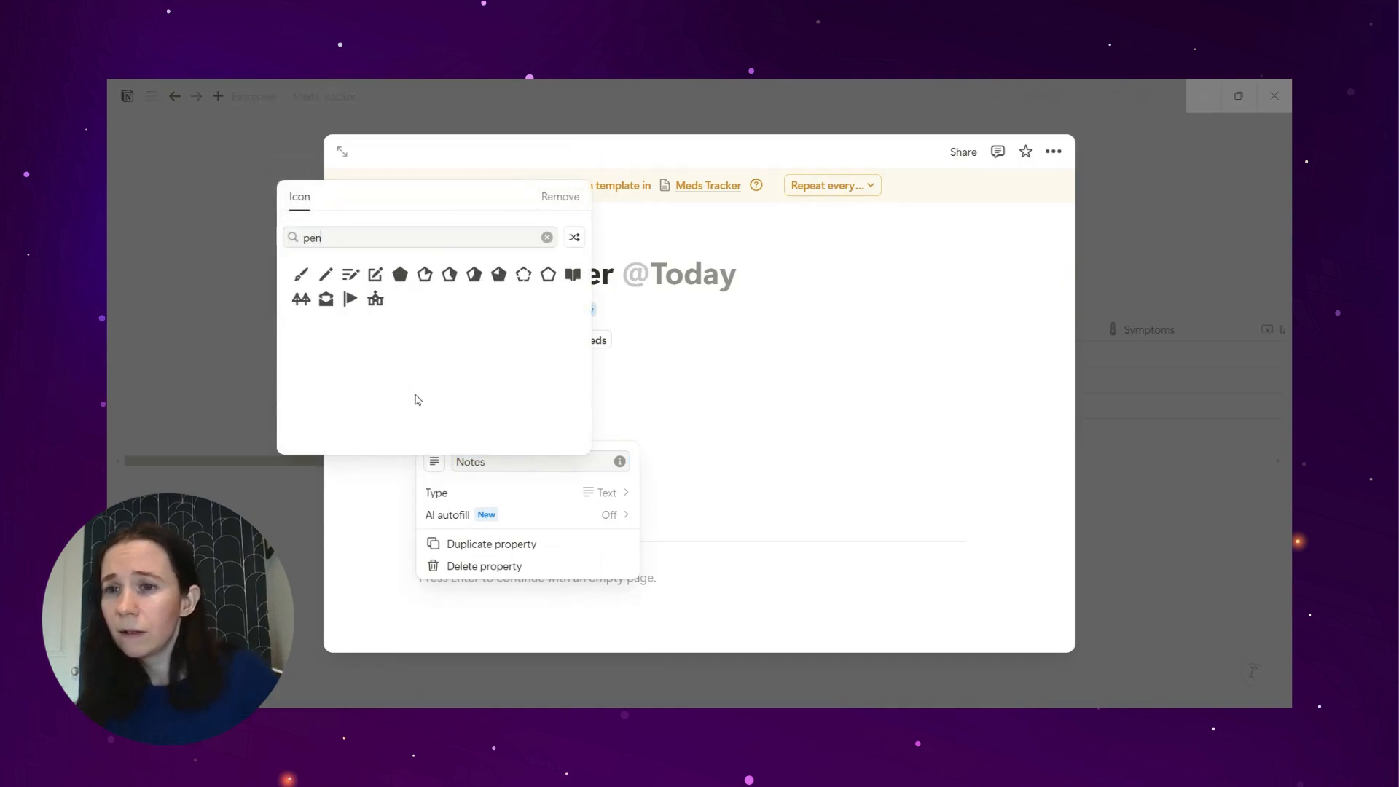
click(350, 277)
click(391, 436)
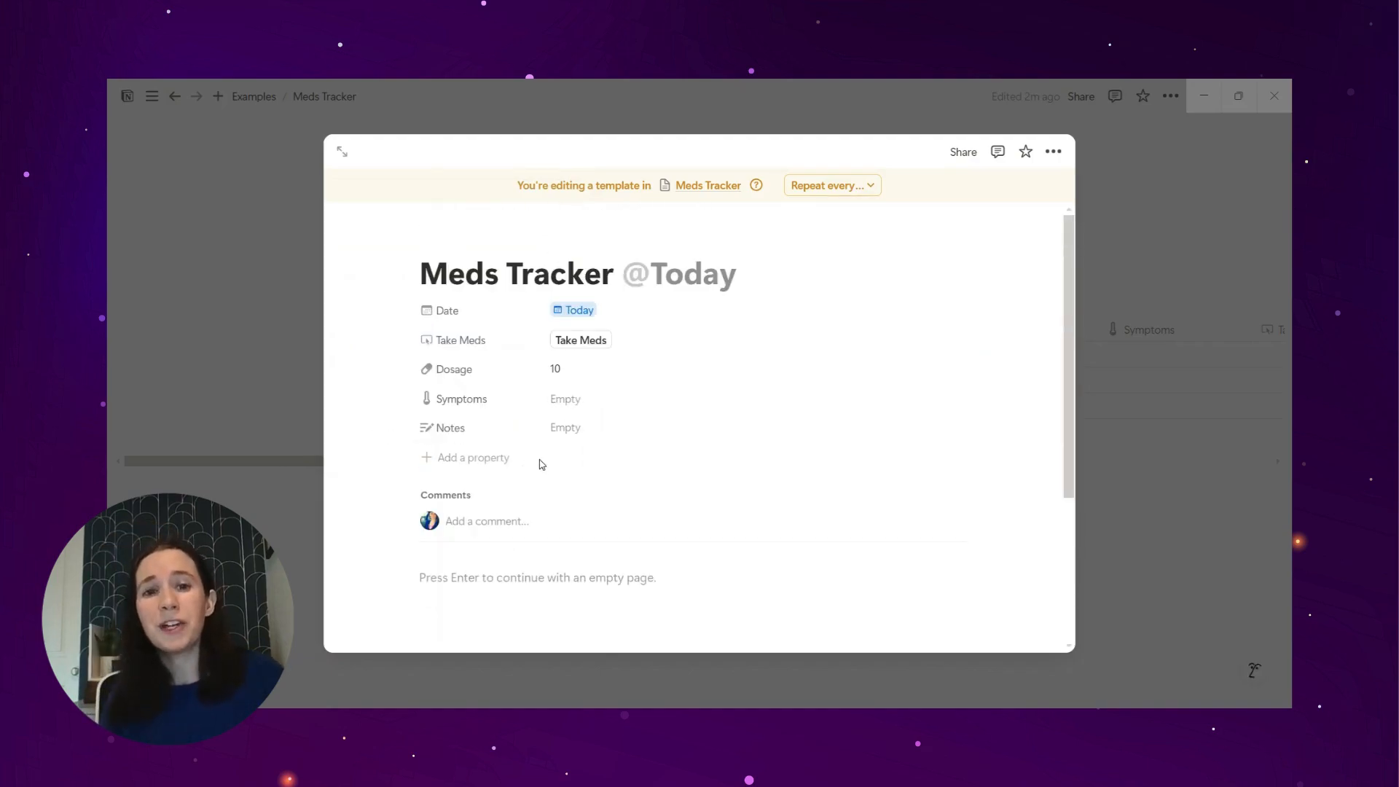
Step: Set the template to repeat every day at 3:15 AM and close it
click(823, 185)
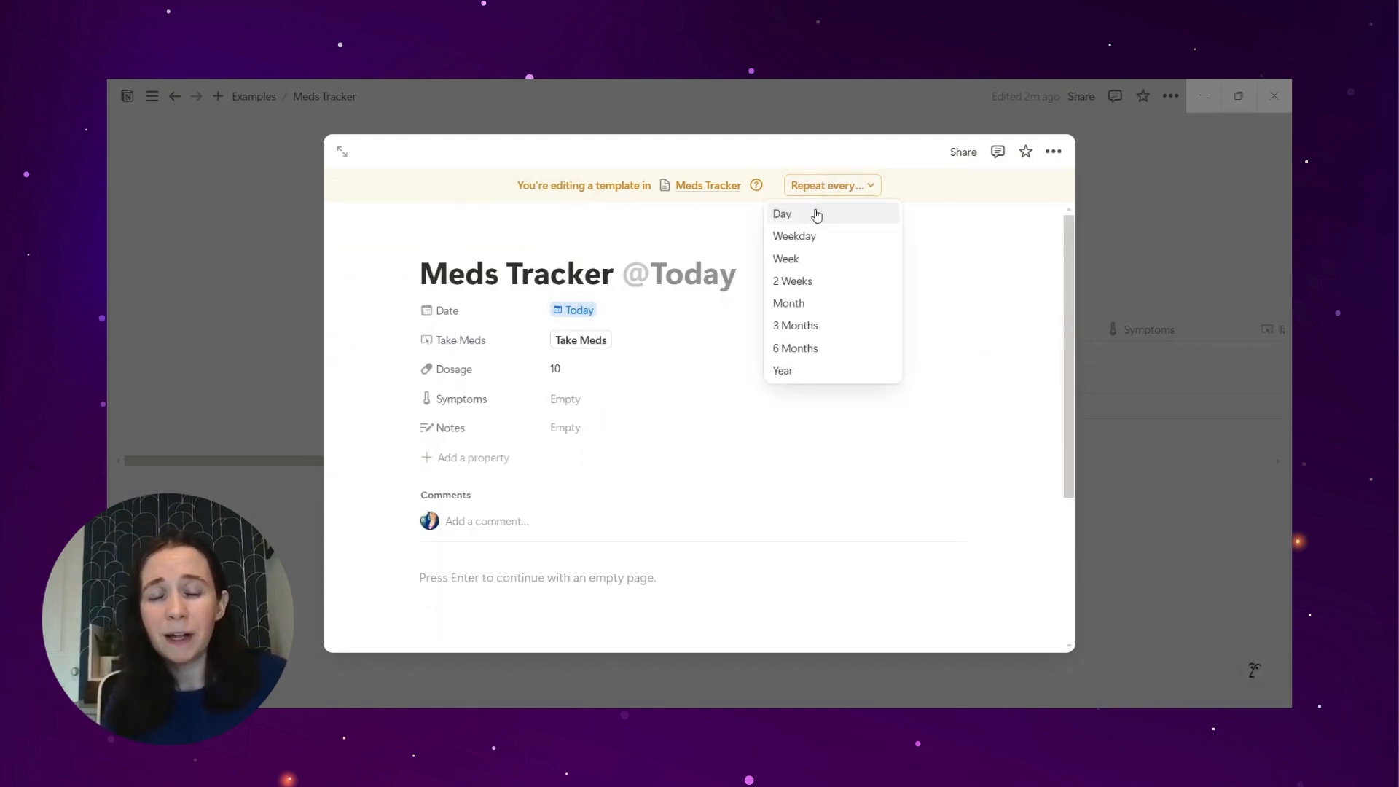
click(815, 213)
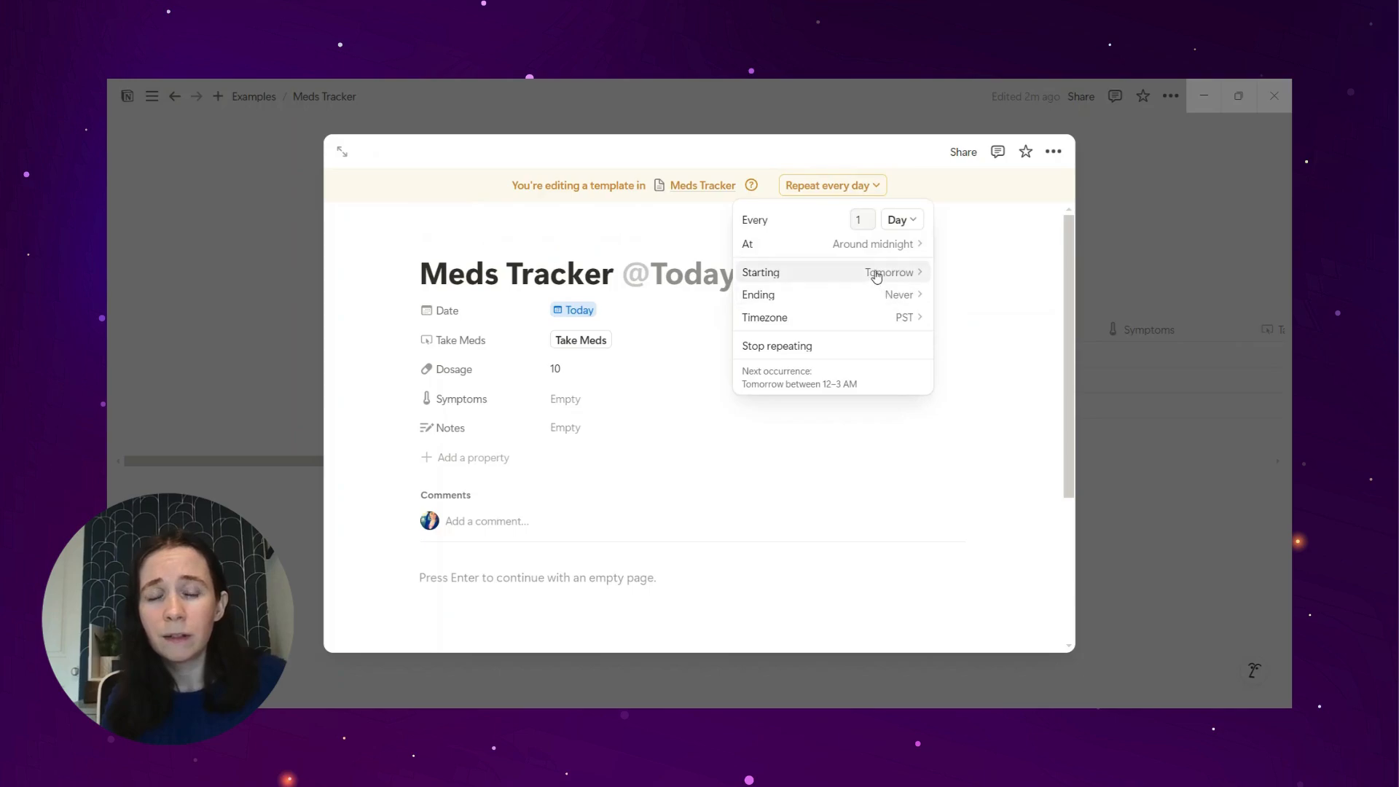
mouse_move(889, 246)
click(952, 290)
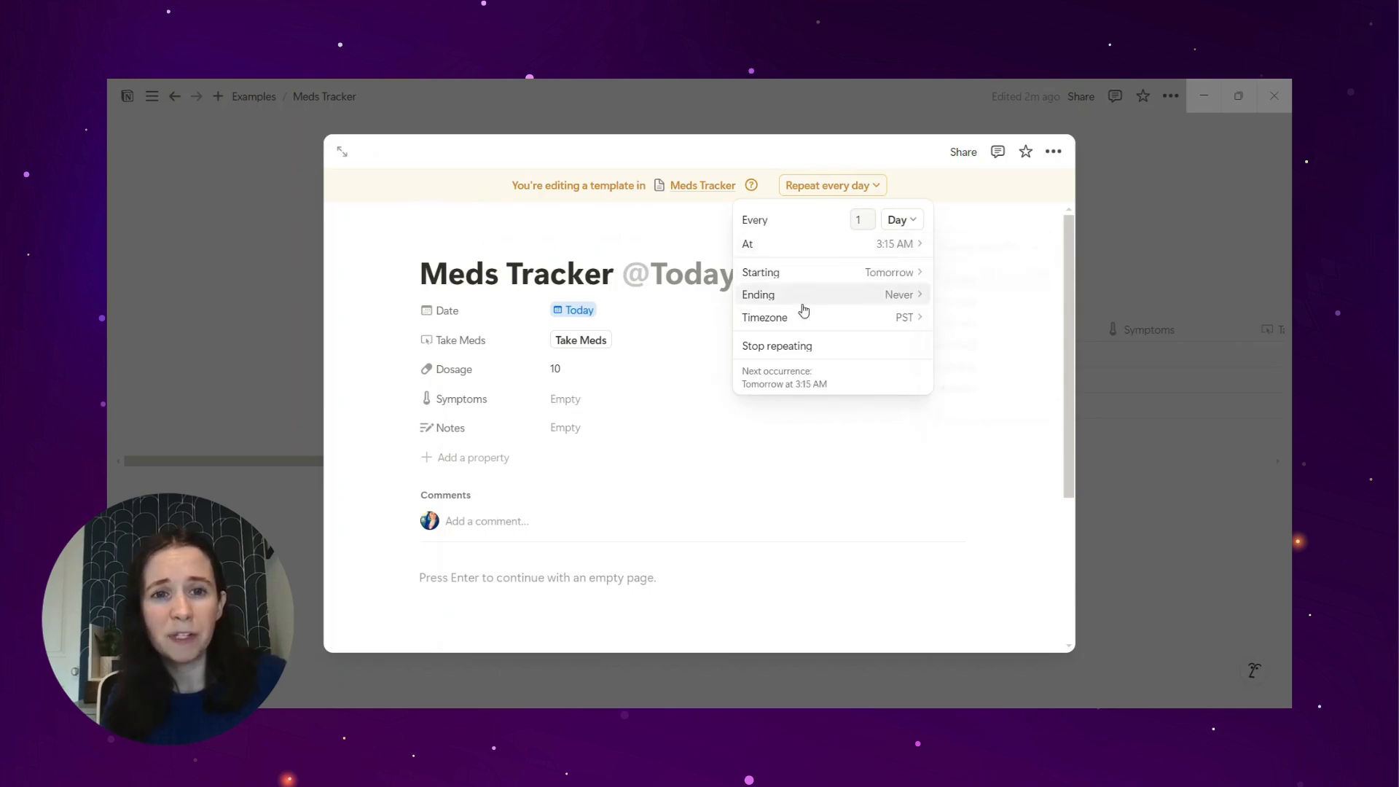
click(576, 313)
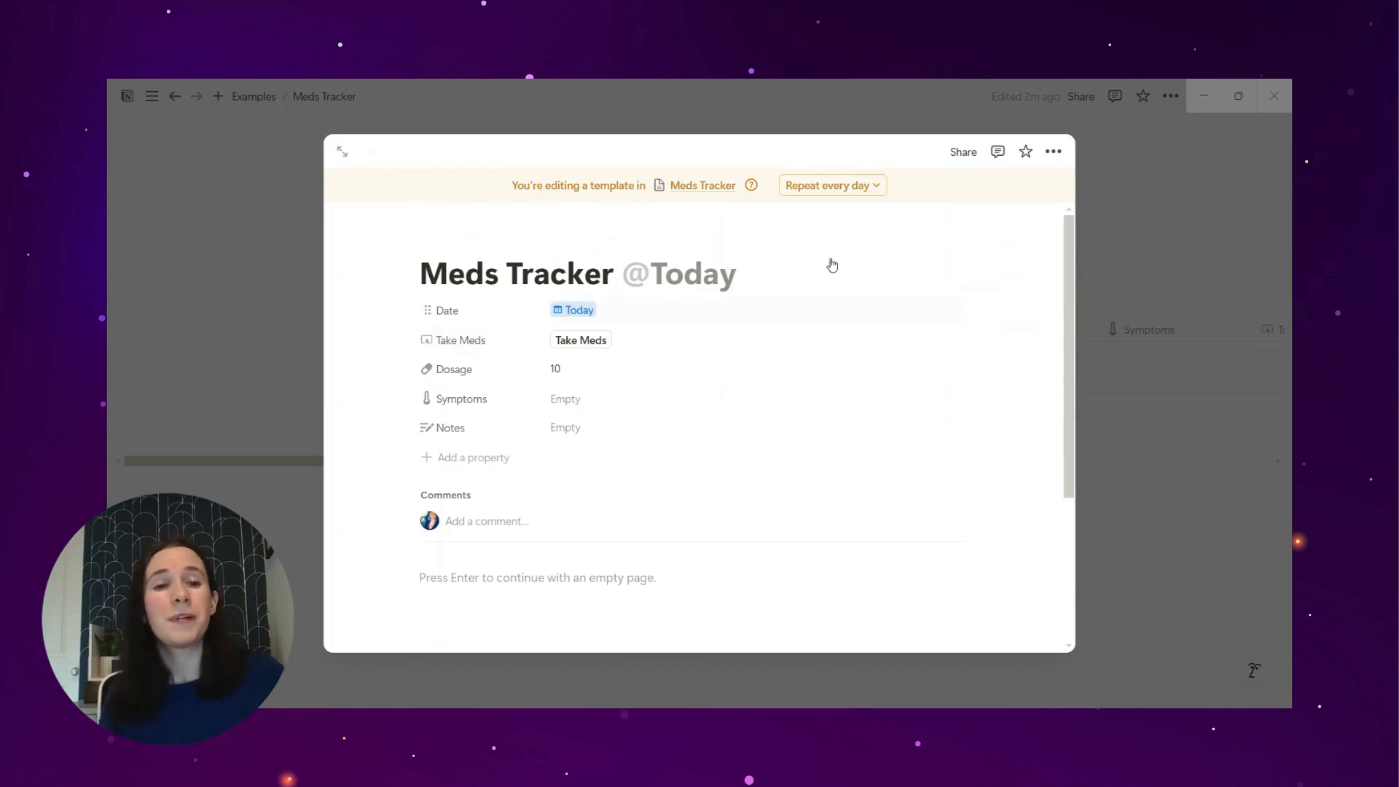
click(1214, 221)
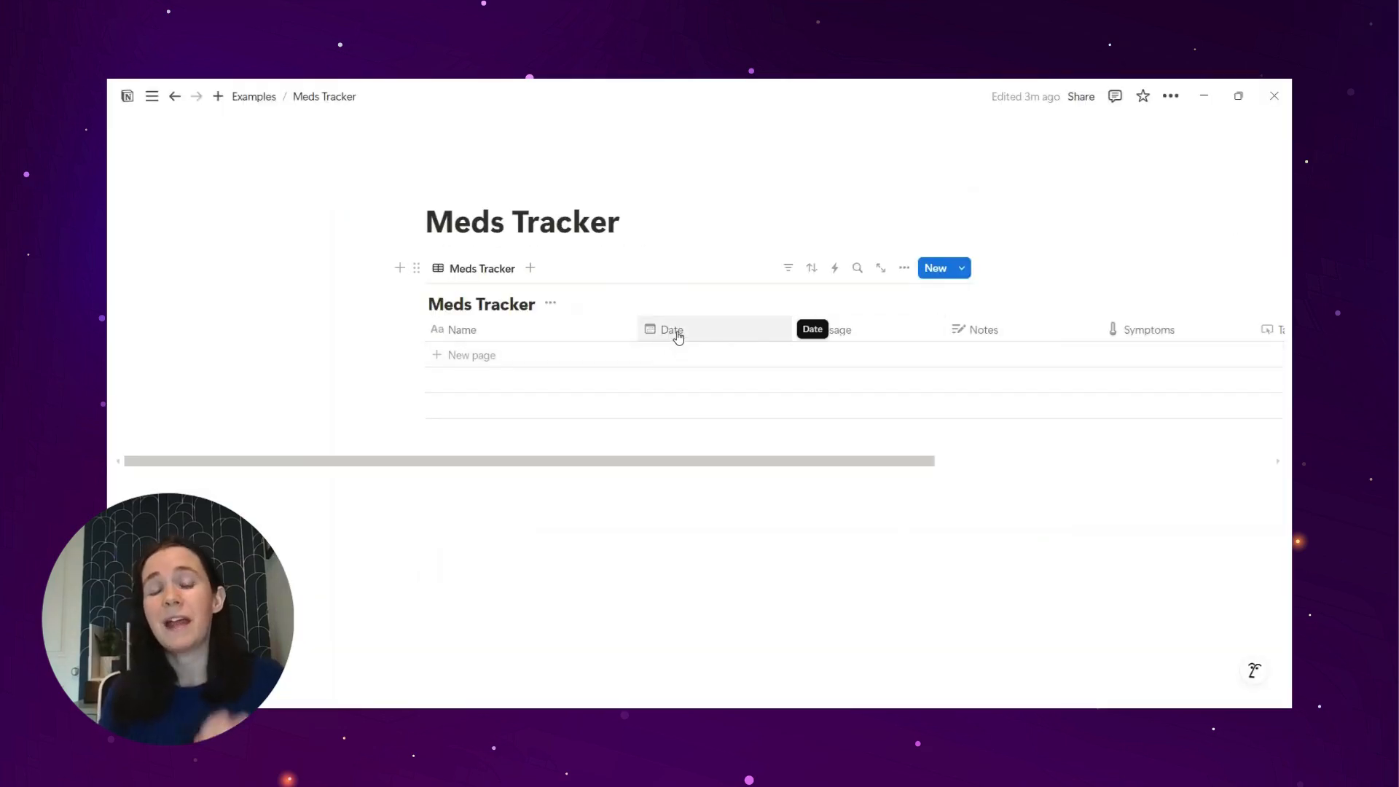
click(550, 303)
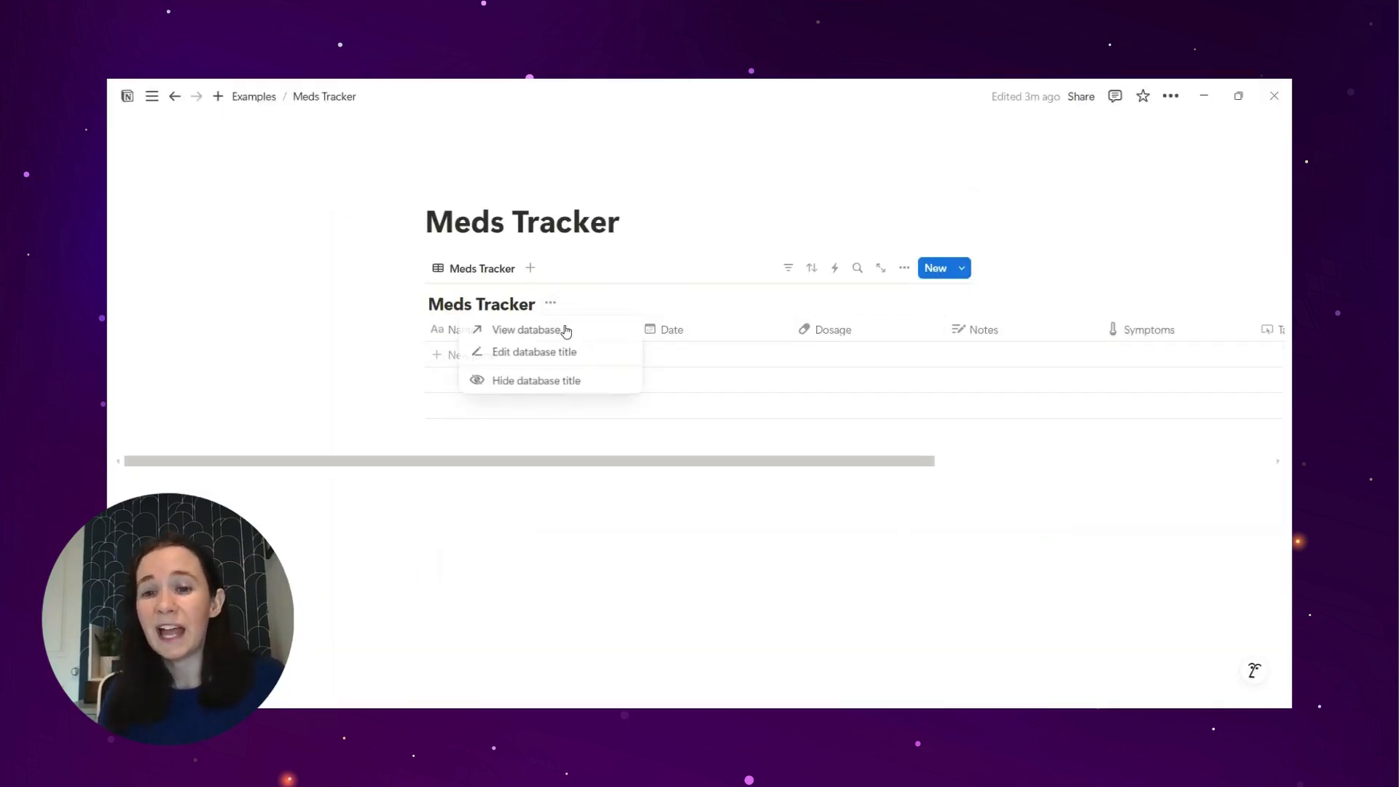
click(581, 378)
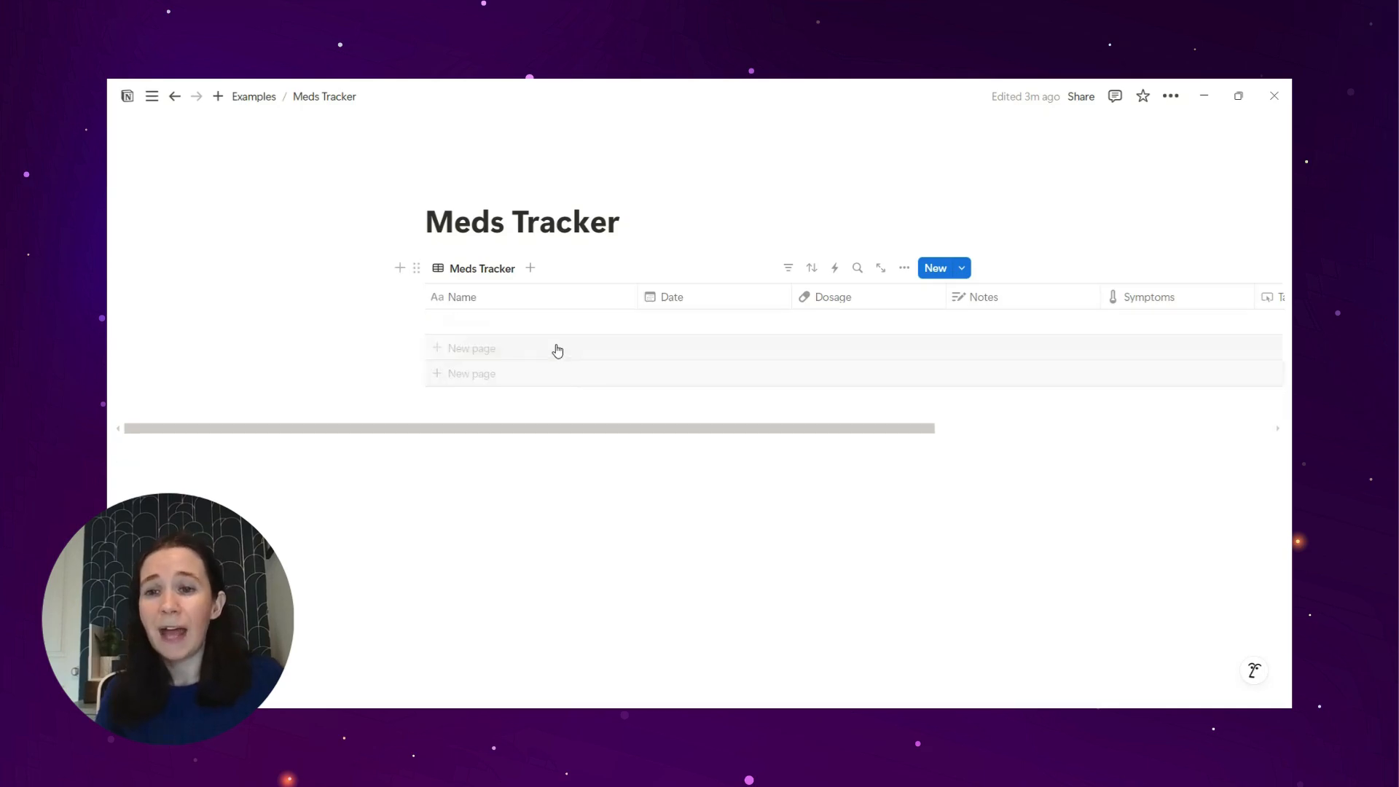
click(962, 268)
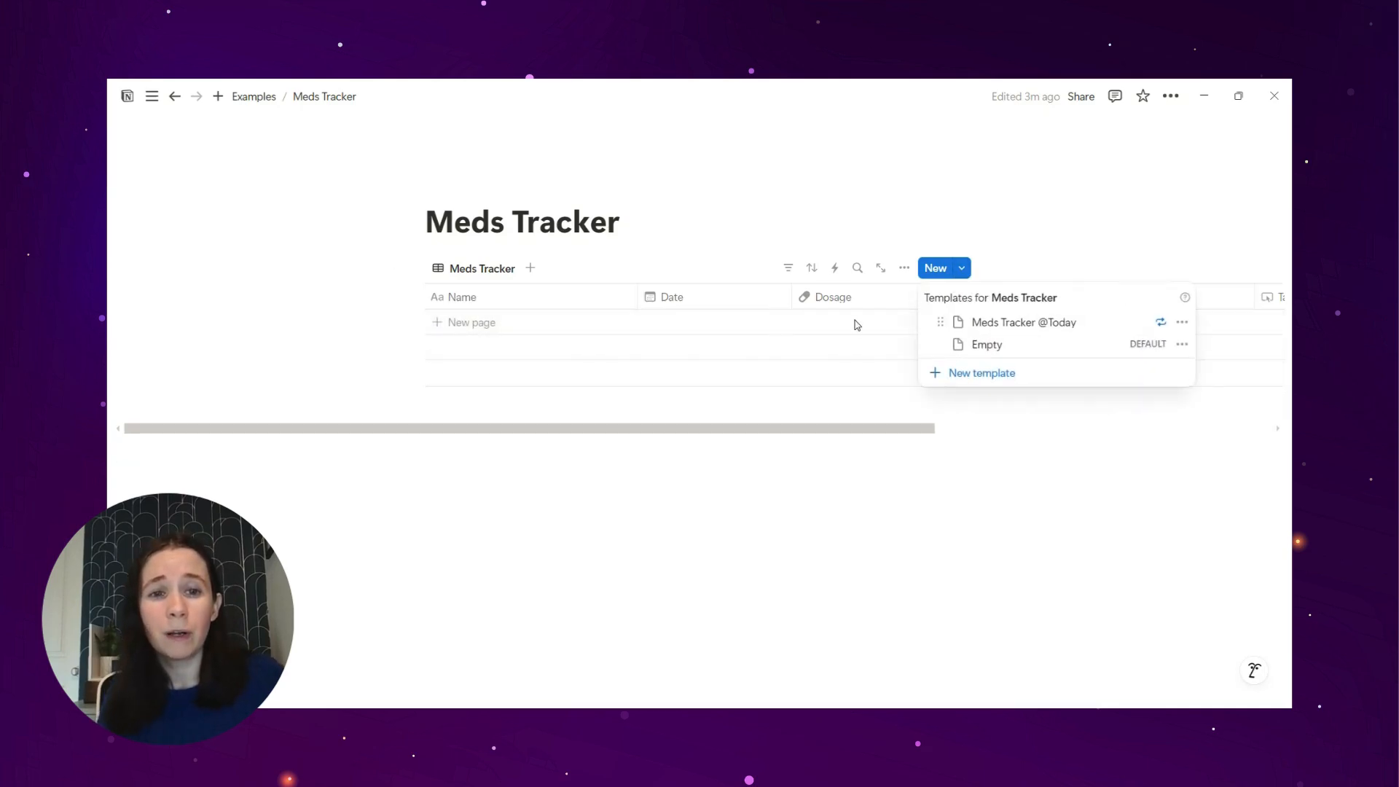
click(1009, 331)
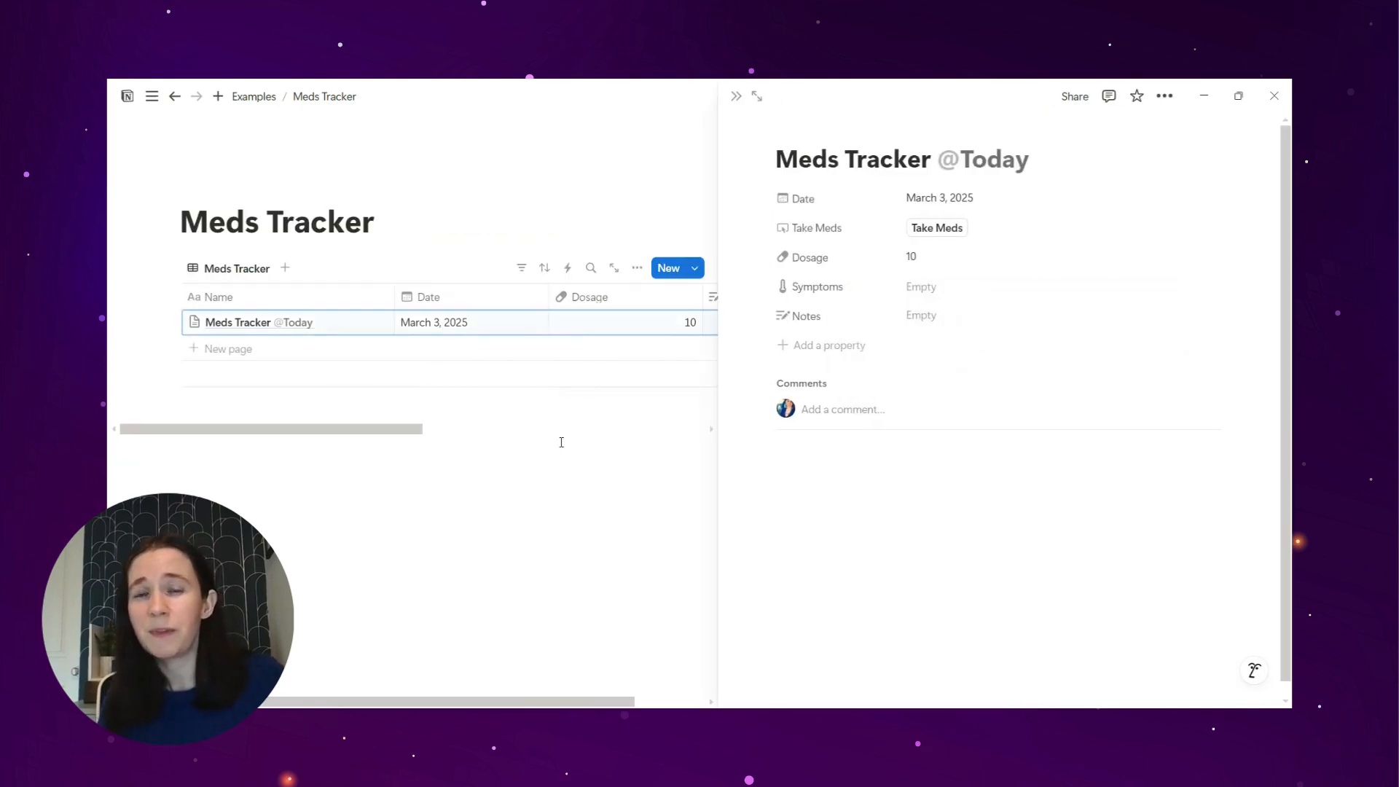
click(734, 96)
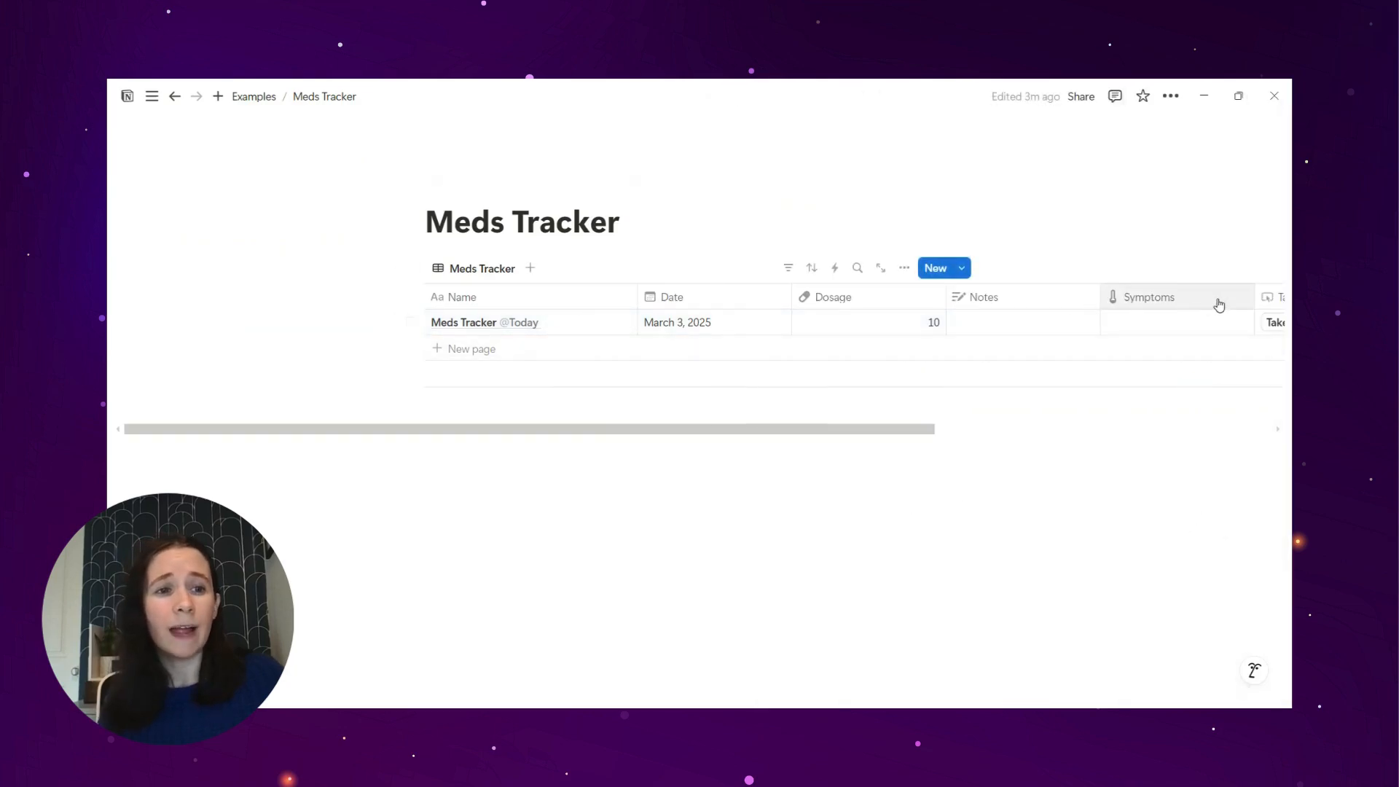
Step: Move the Take Meds column directly after Name and run Take Meds for the entry
drag(1272, 297, 647, 281)
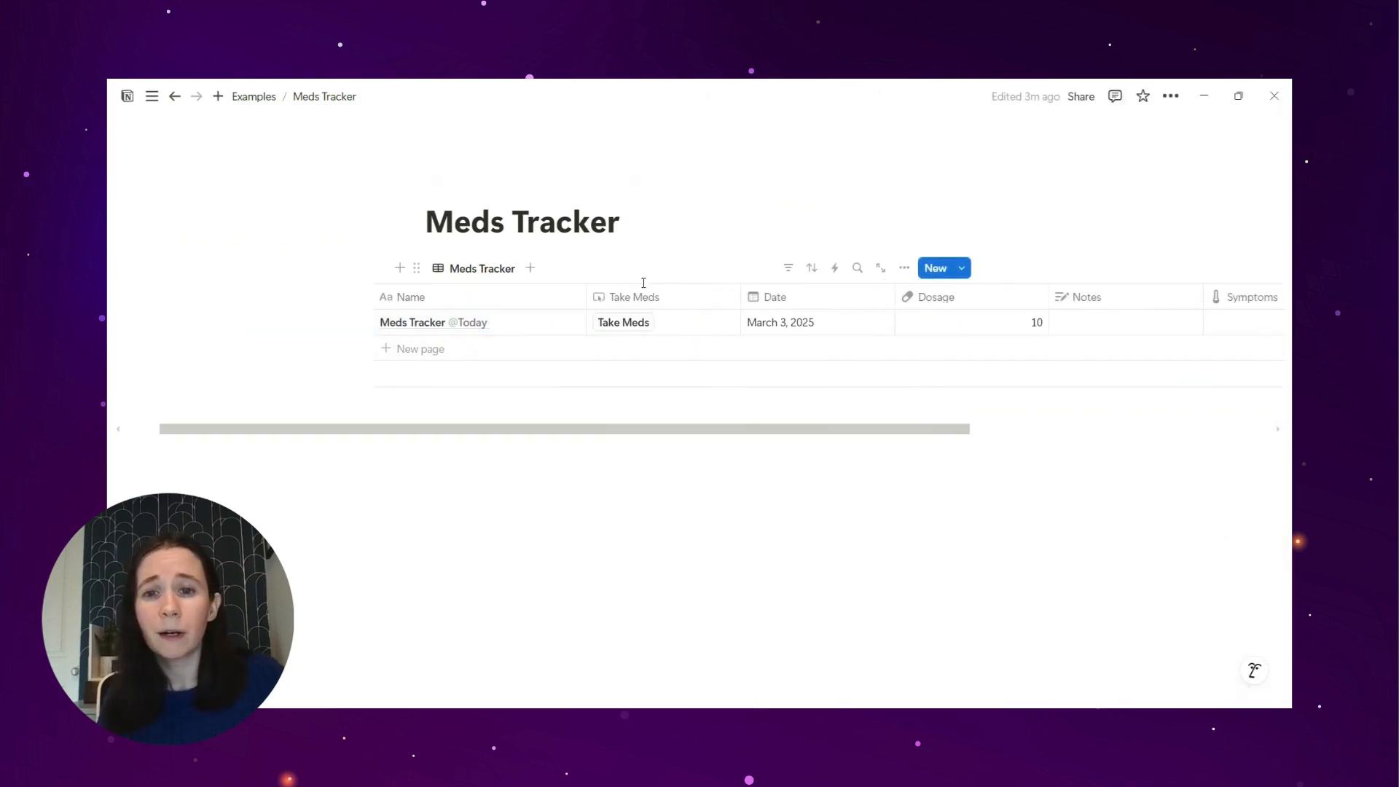
click(618, 323)
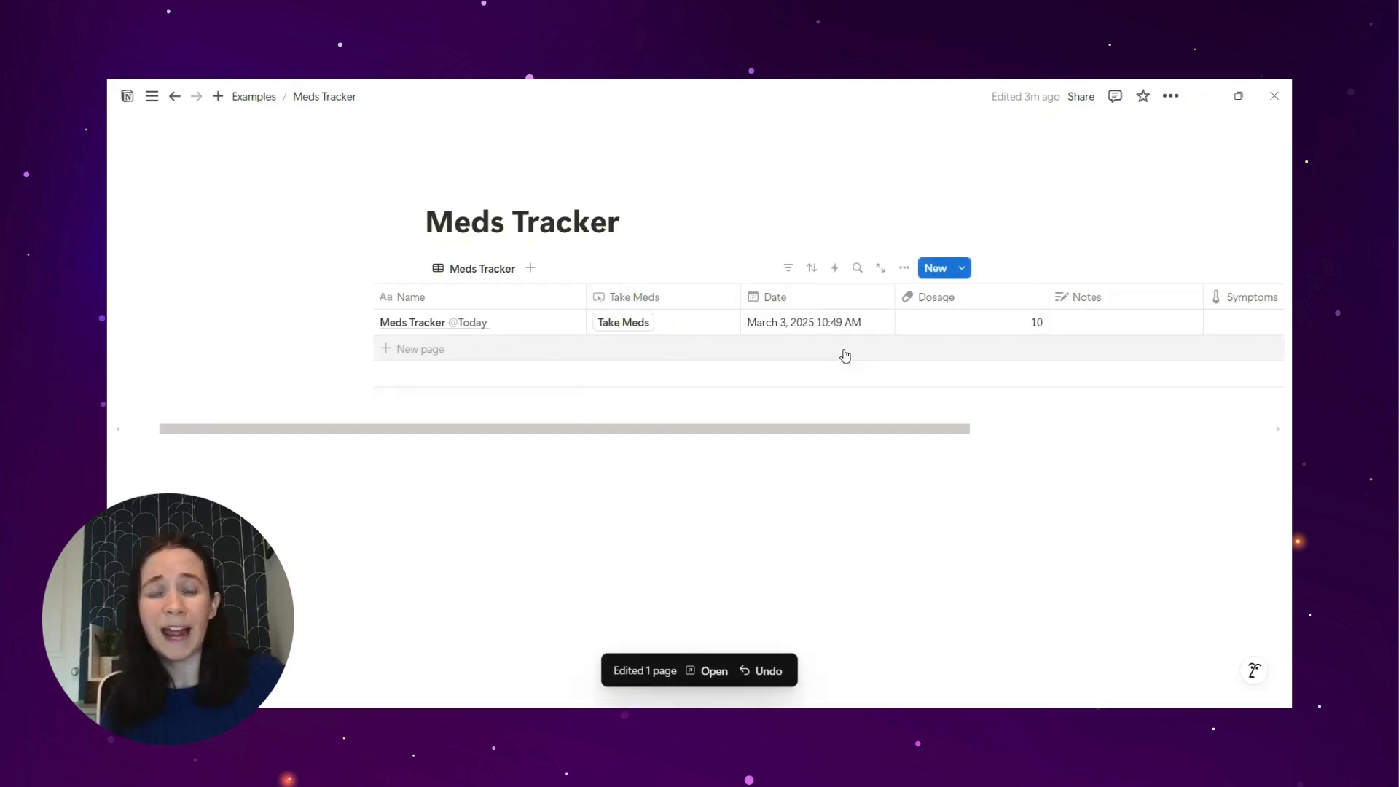
Step: Move the Symptoms column before Notes and leave the entry's Notes cell empty
drag(1256, 300, 1093, 295)
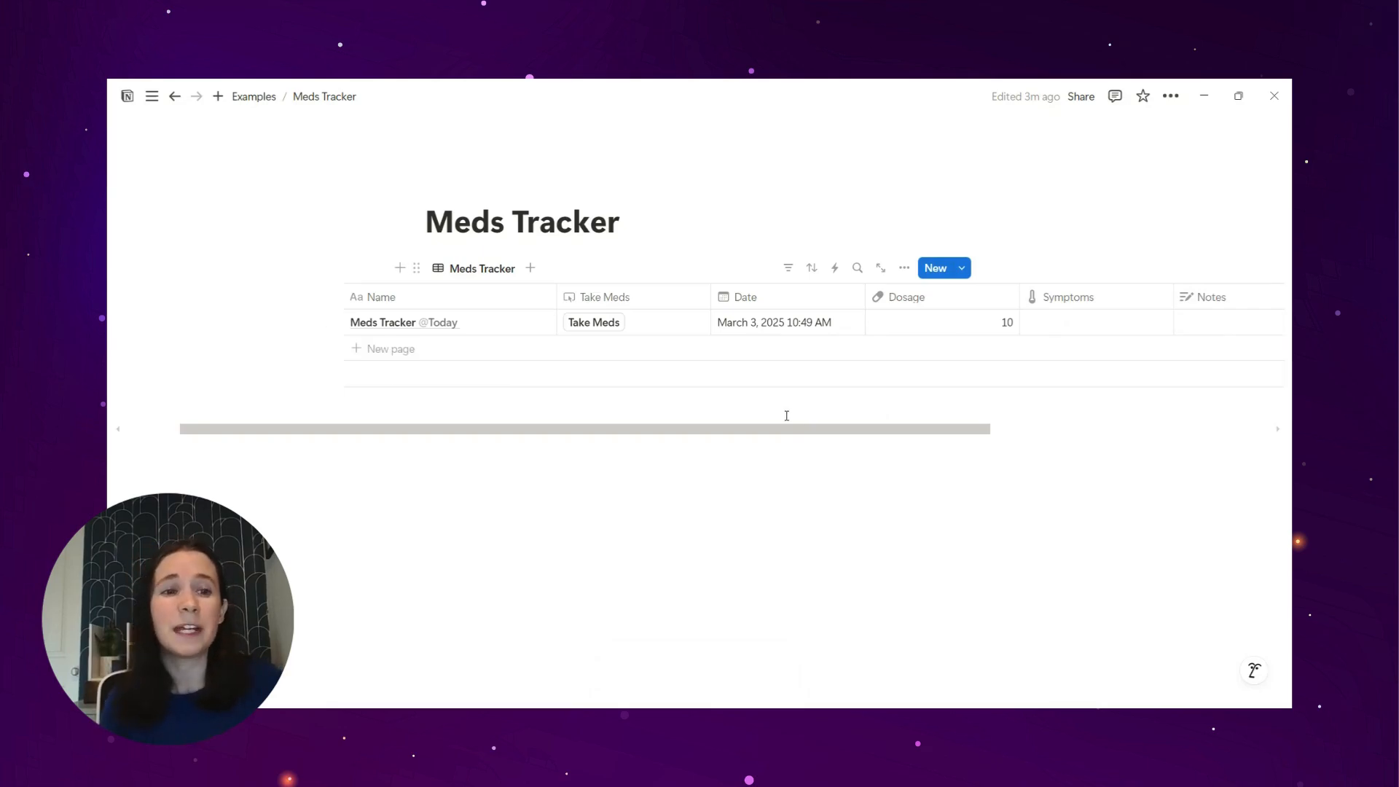
click(1214, 326)
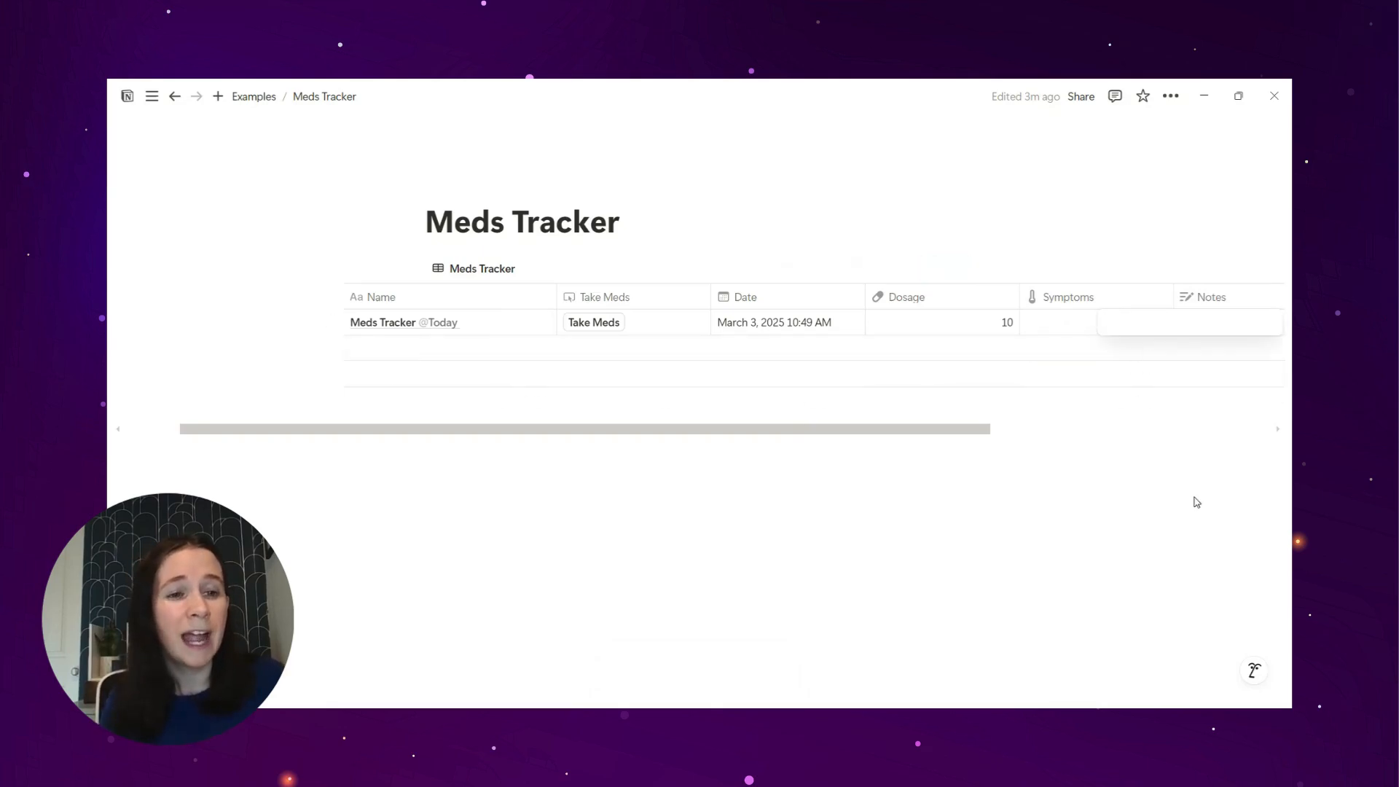
key(Escape)
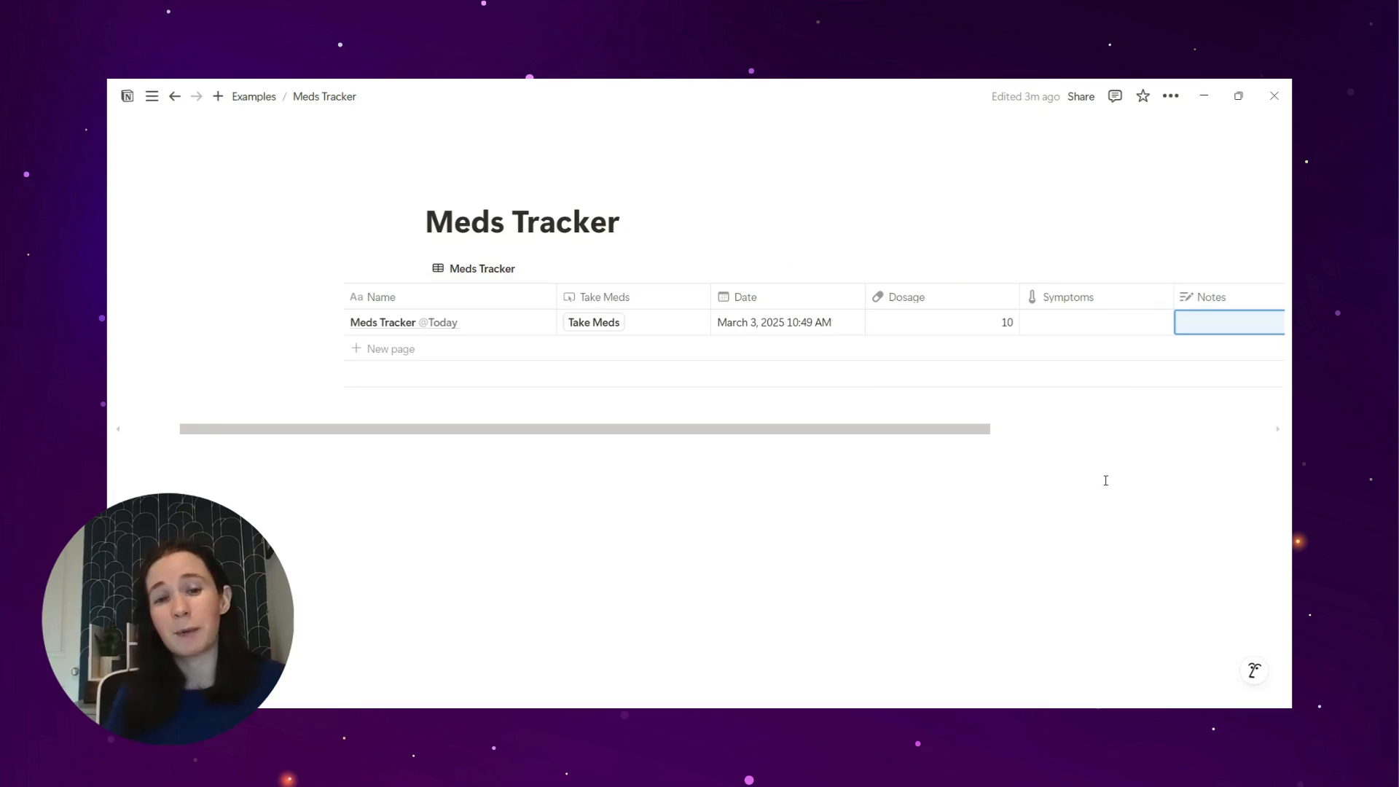
Step: Add a chart view to the database and name it "Dosage over time"
click(529, 269)
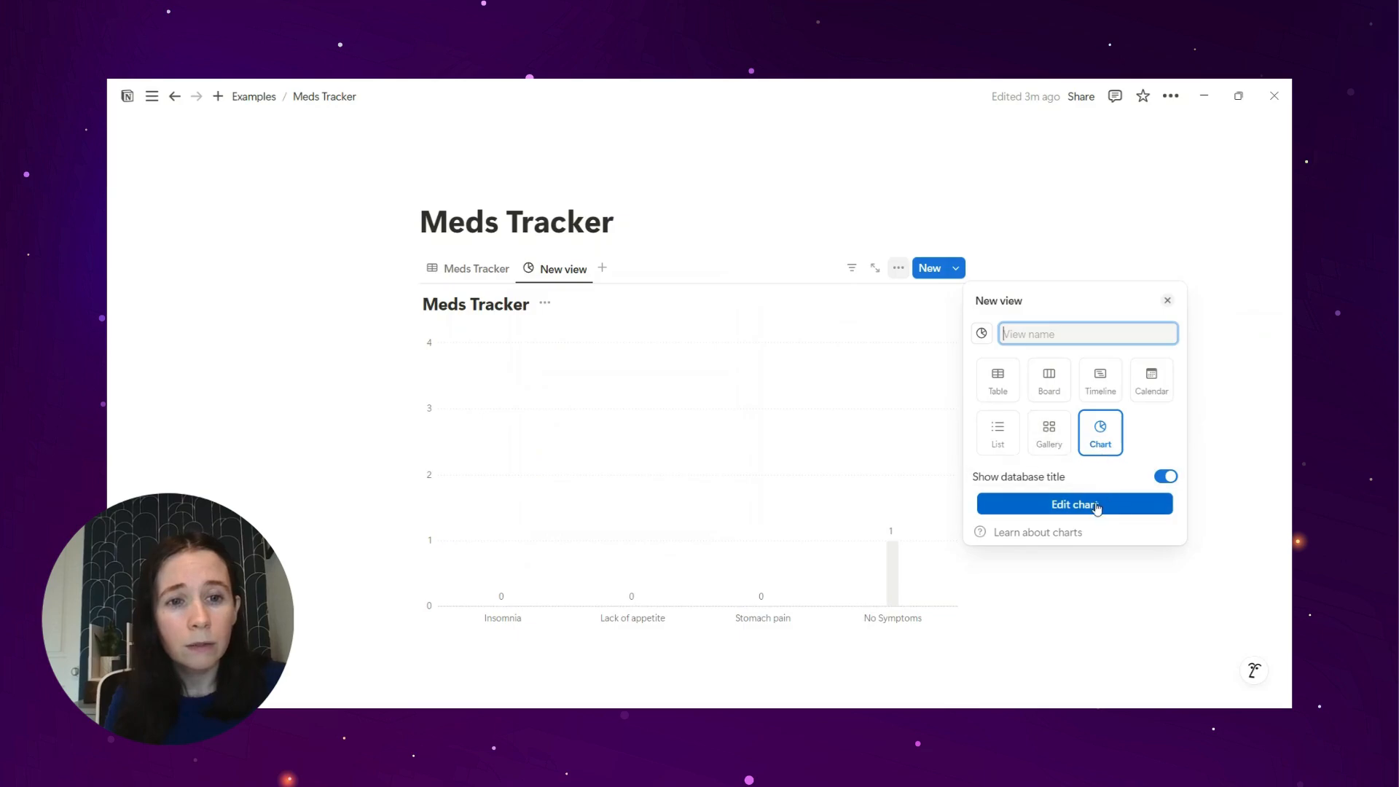
text(Dos)
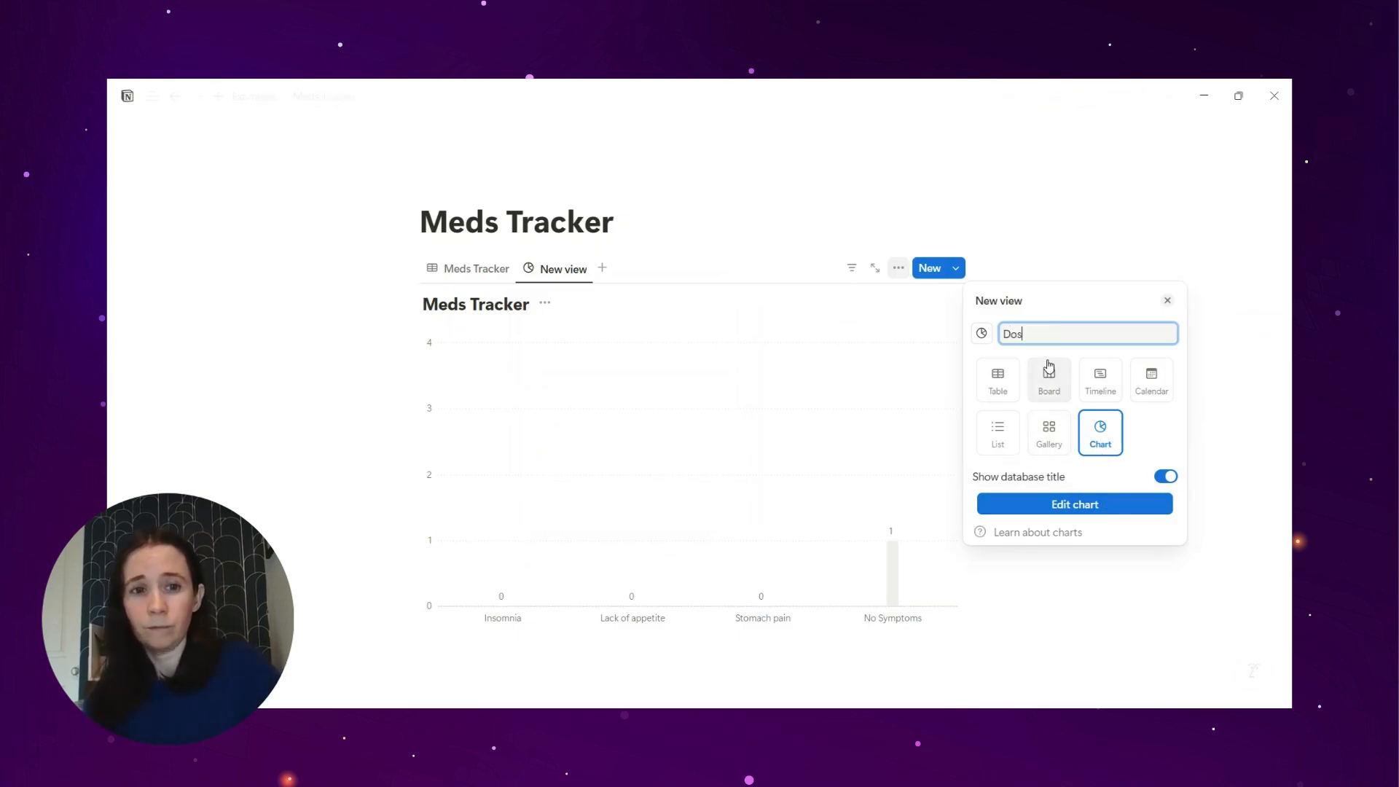
text(age over time)
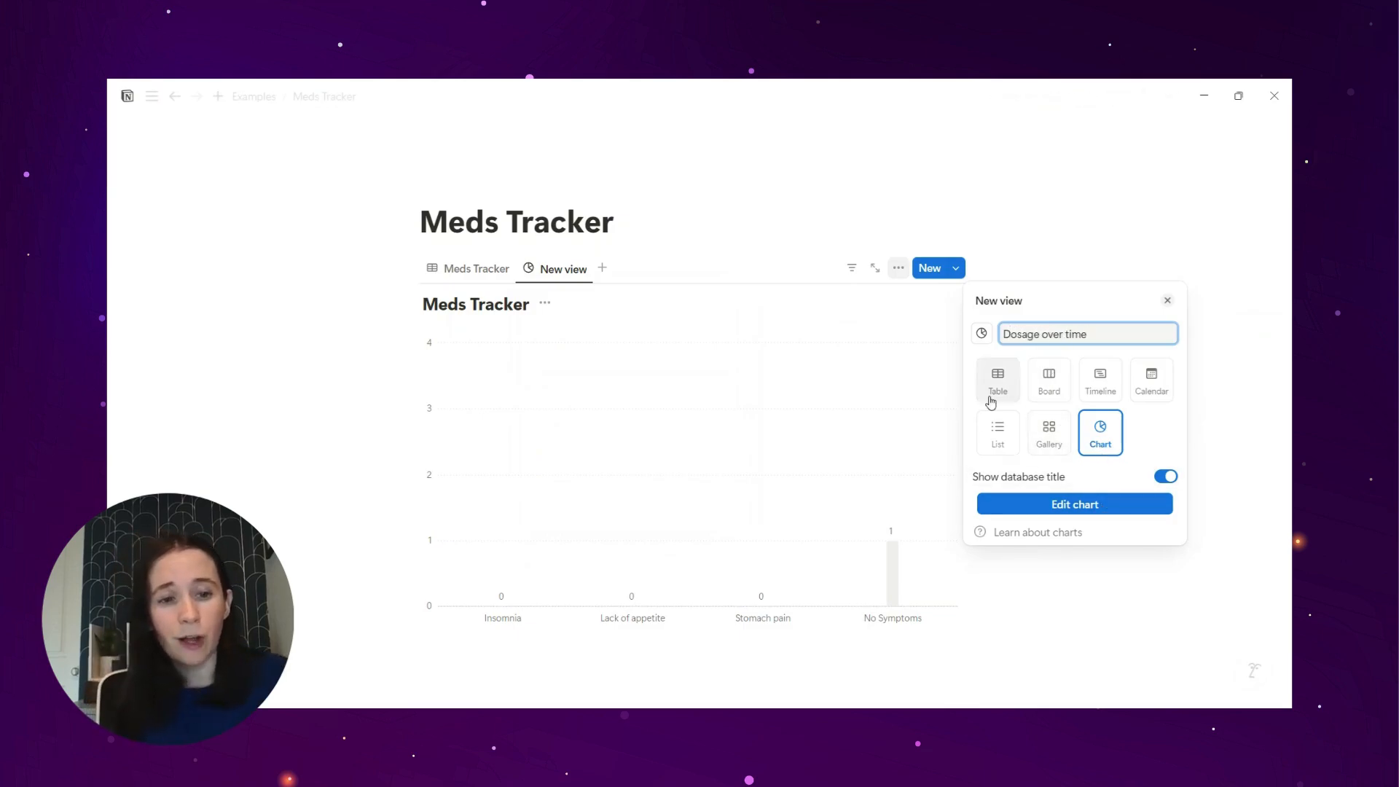
Step: Make the chart view a line chart with Dosage shown on the X axis and close its view options
click(1015, 504)
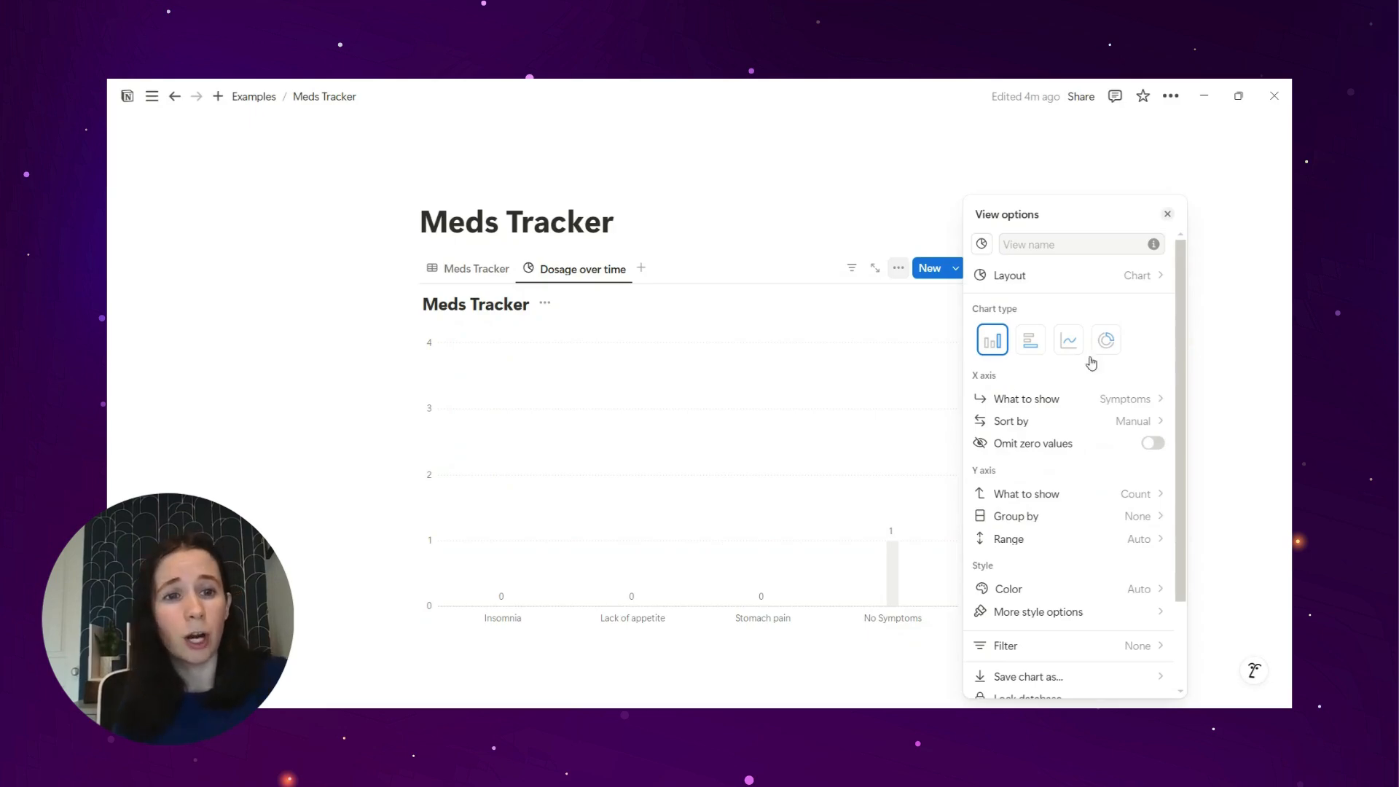
click(1068, 344)
click(1115, 397)
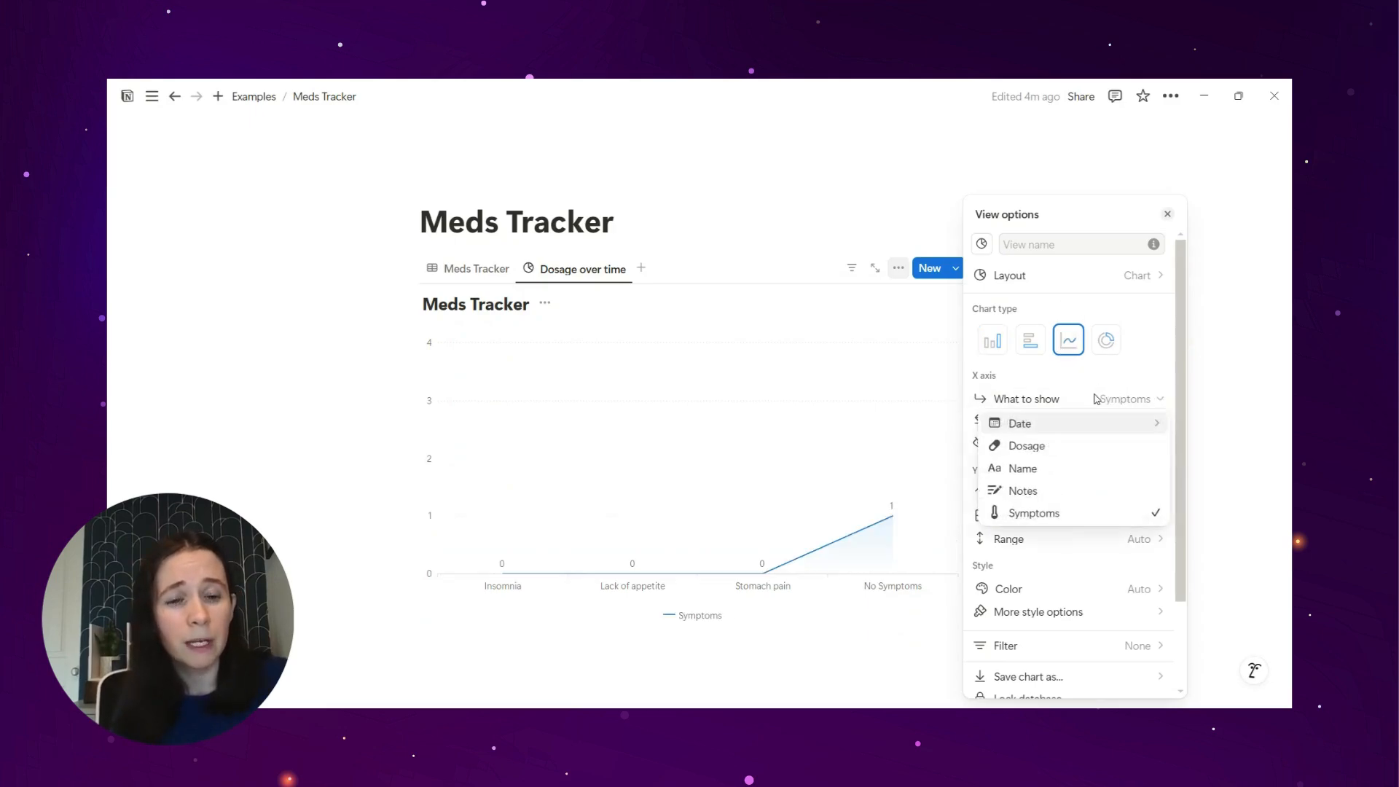
click(1048, 446)
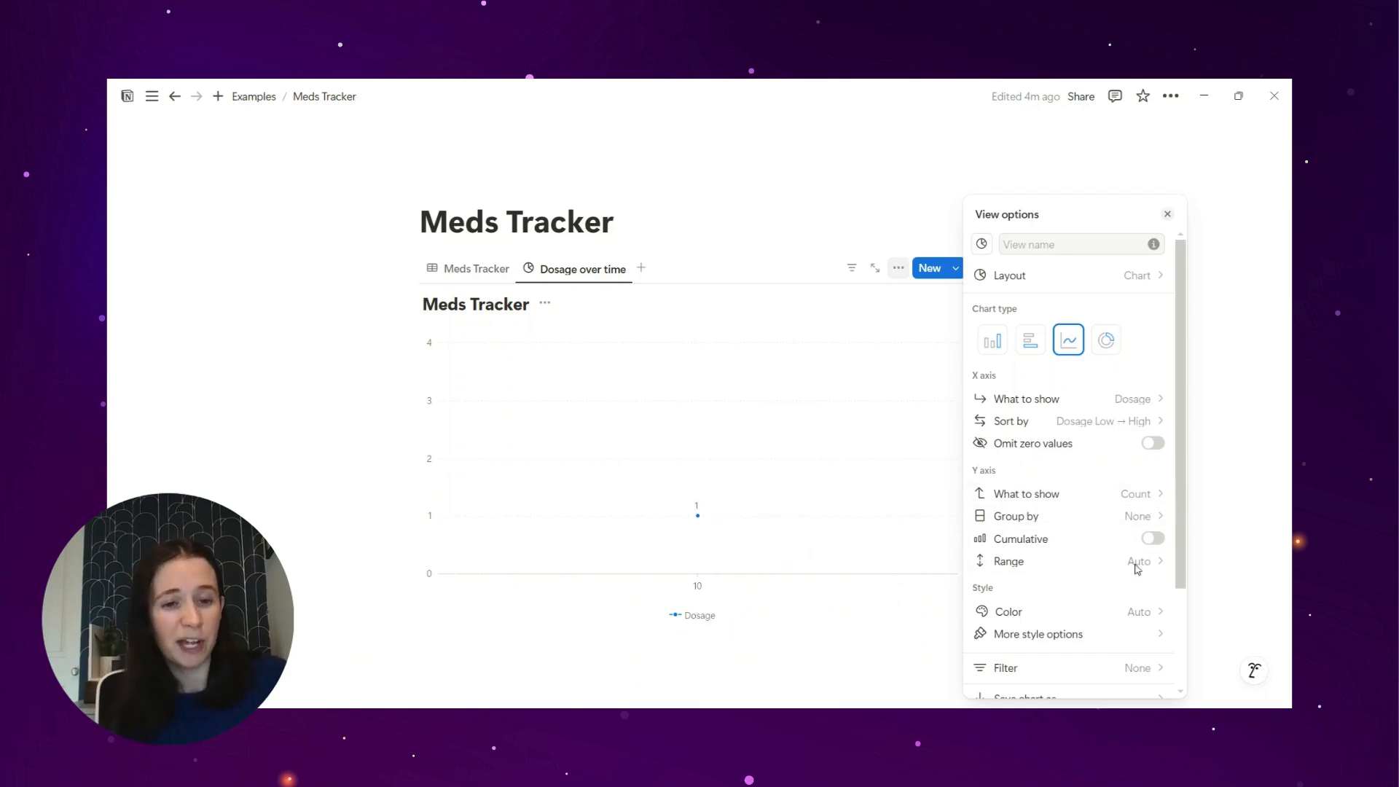
scroll(1102, 479, down, 3)
click(741, 649)
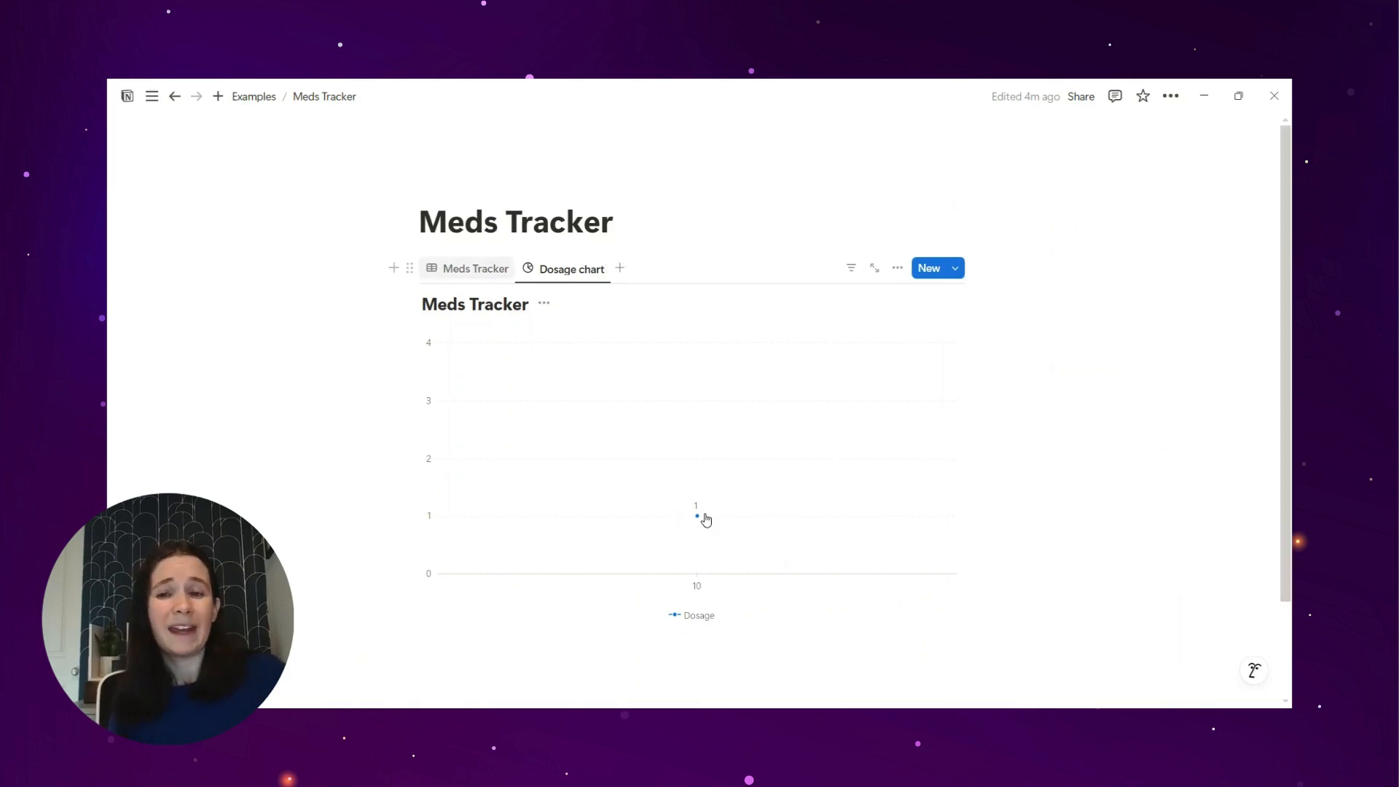
click(435, 268)
click(435, 268)
click(731, 429)
drag(728, 429, 875, 444)
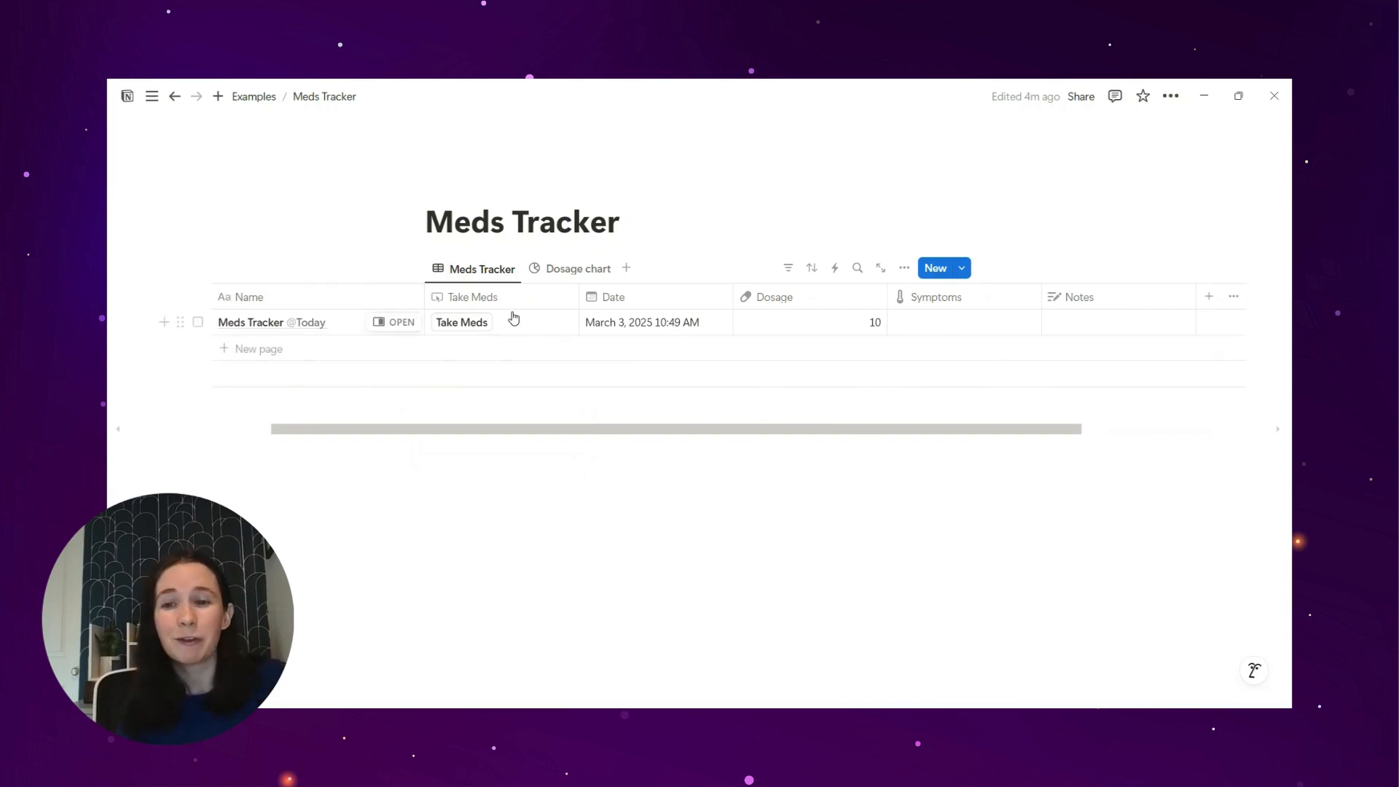
click(506, 350)
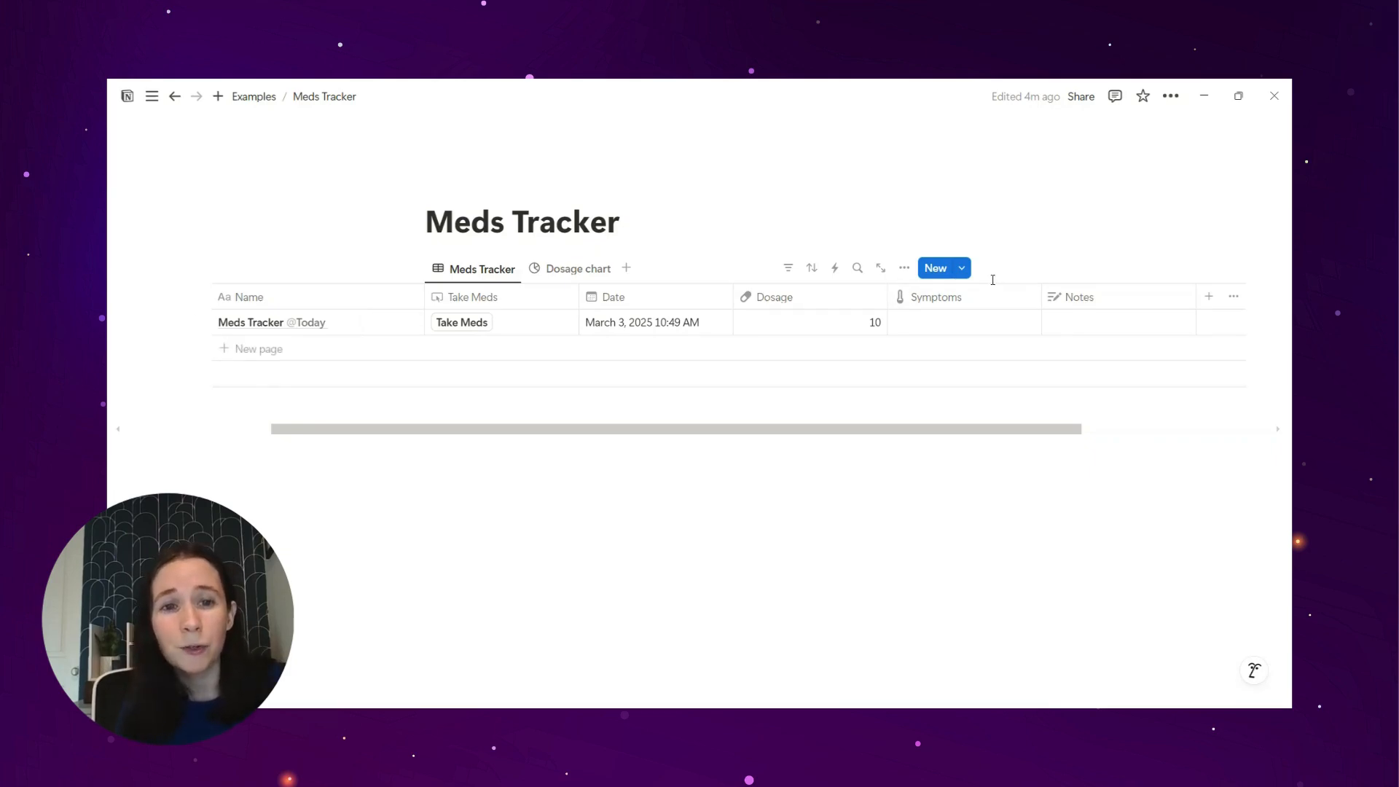
click(962, 269)
click(983, 325)
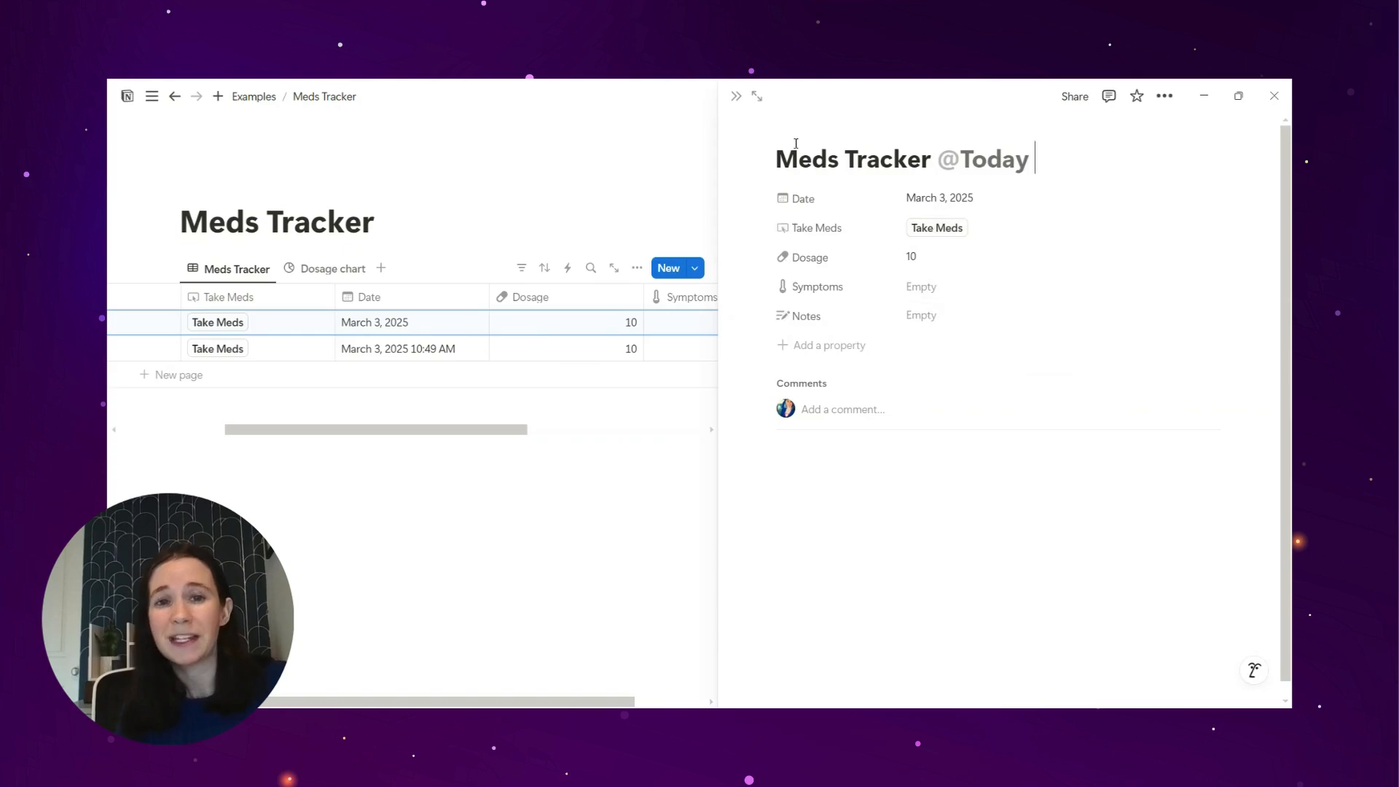
click(736, 96)
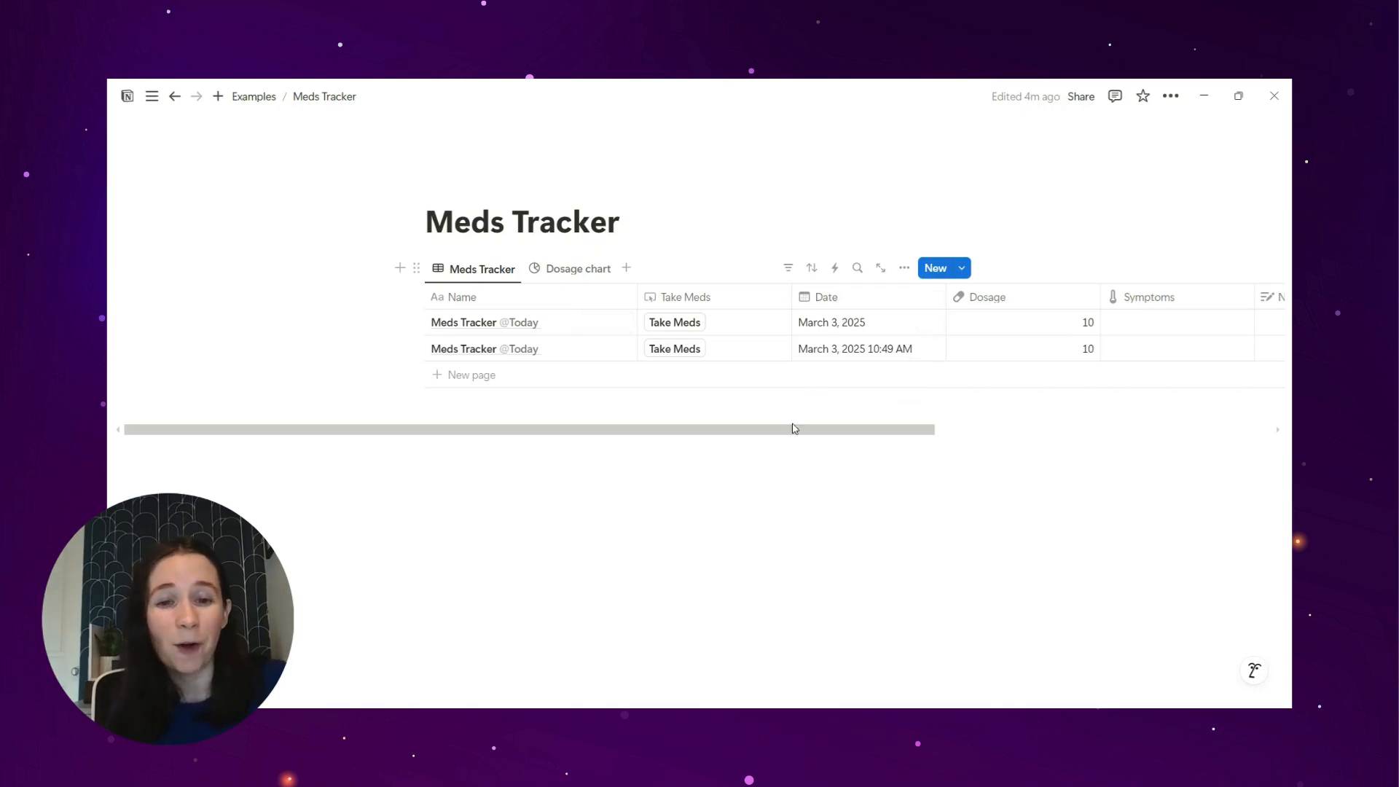
drag(787, 431, 462, 450)
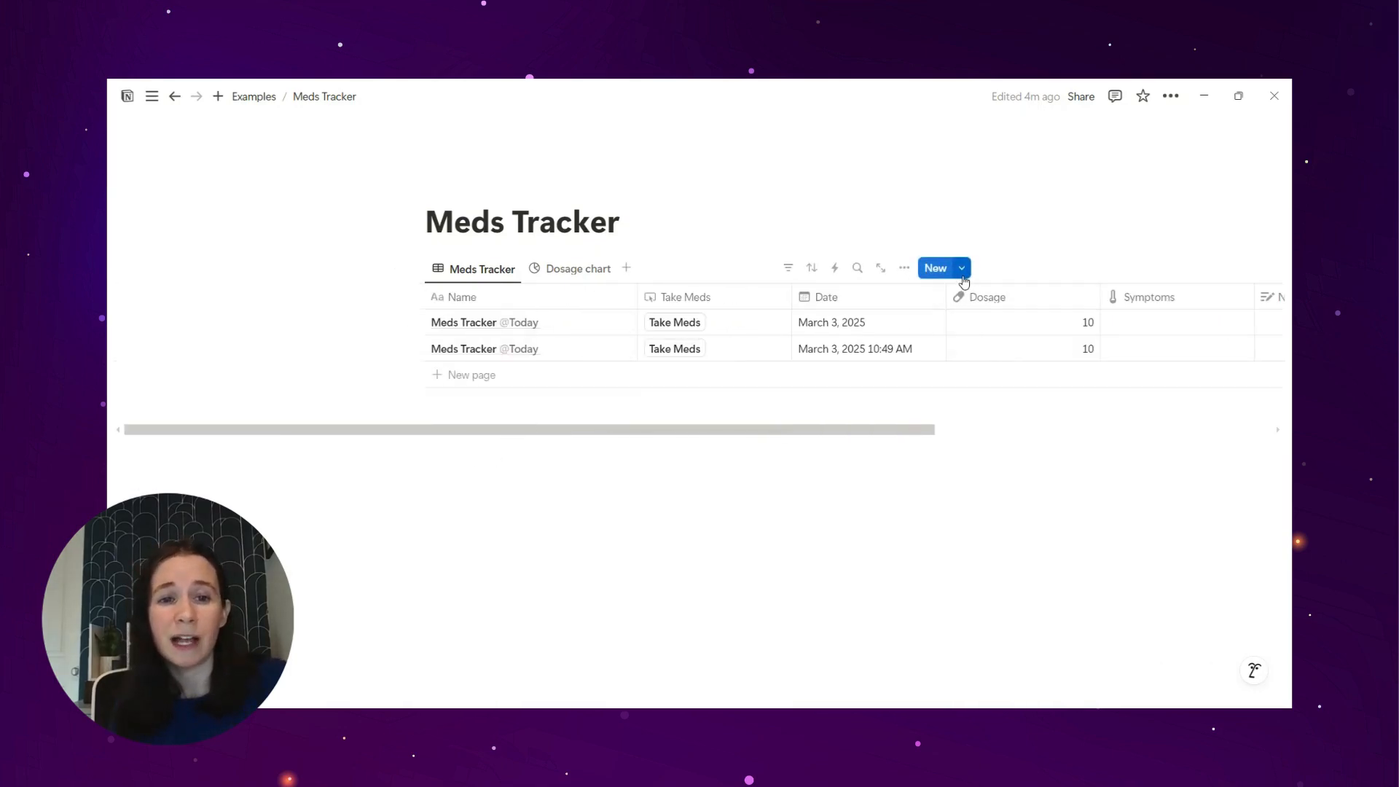
click(962, 268)
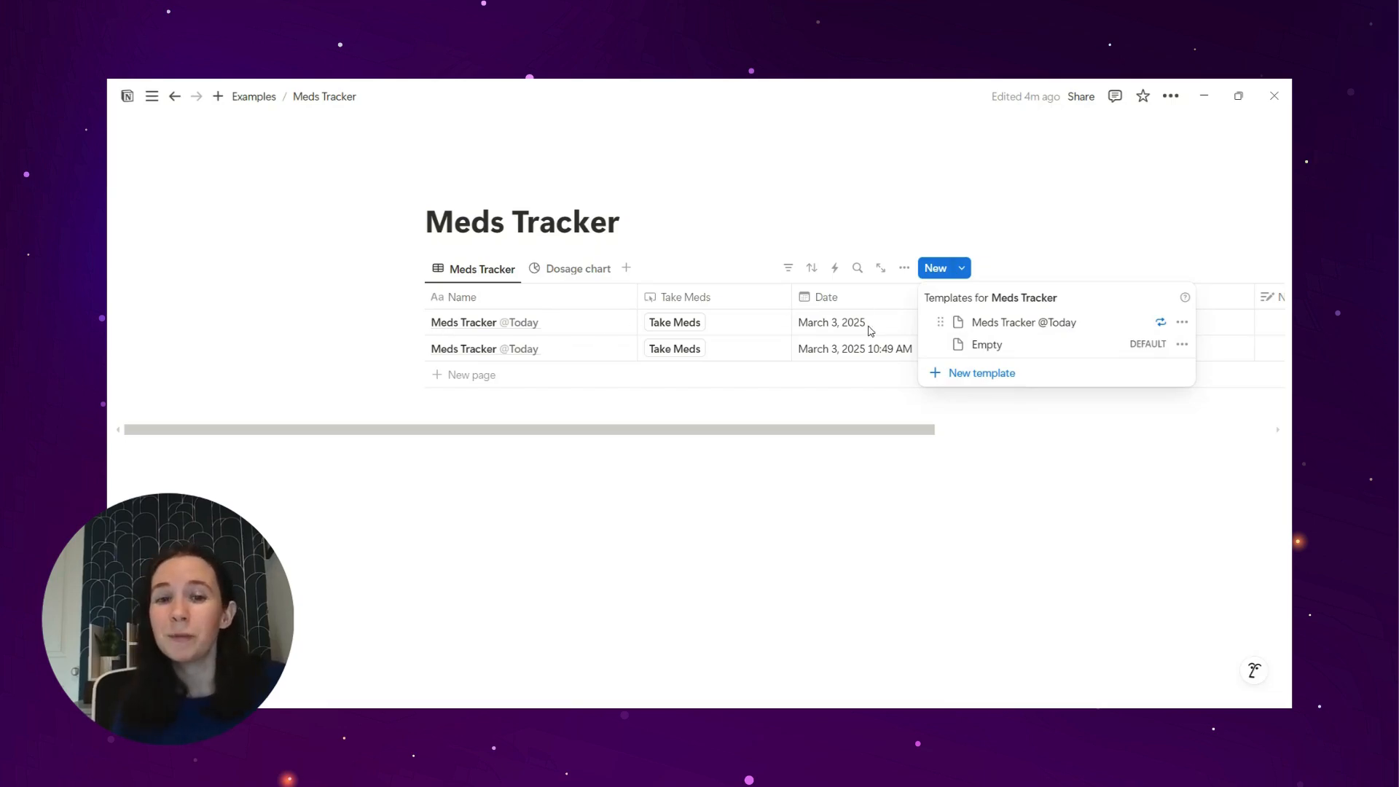
click(768, 481)
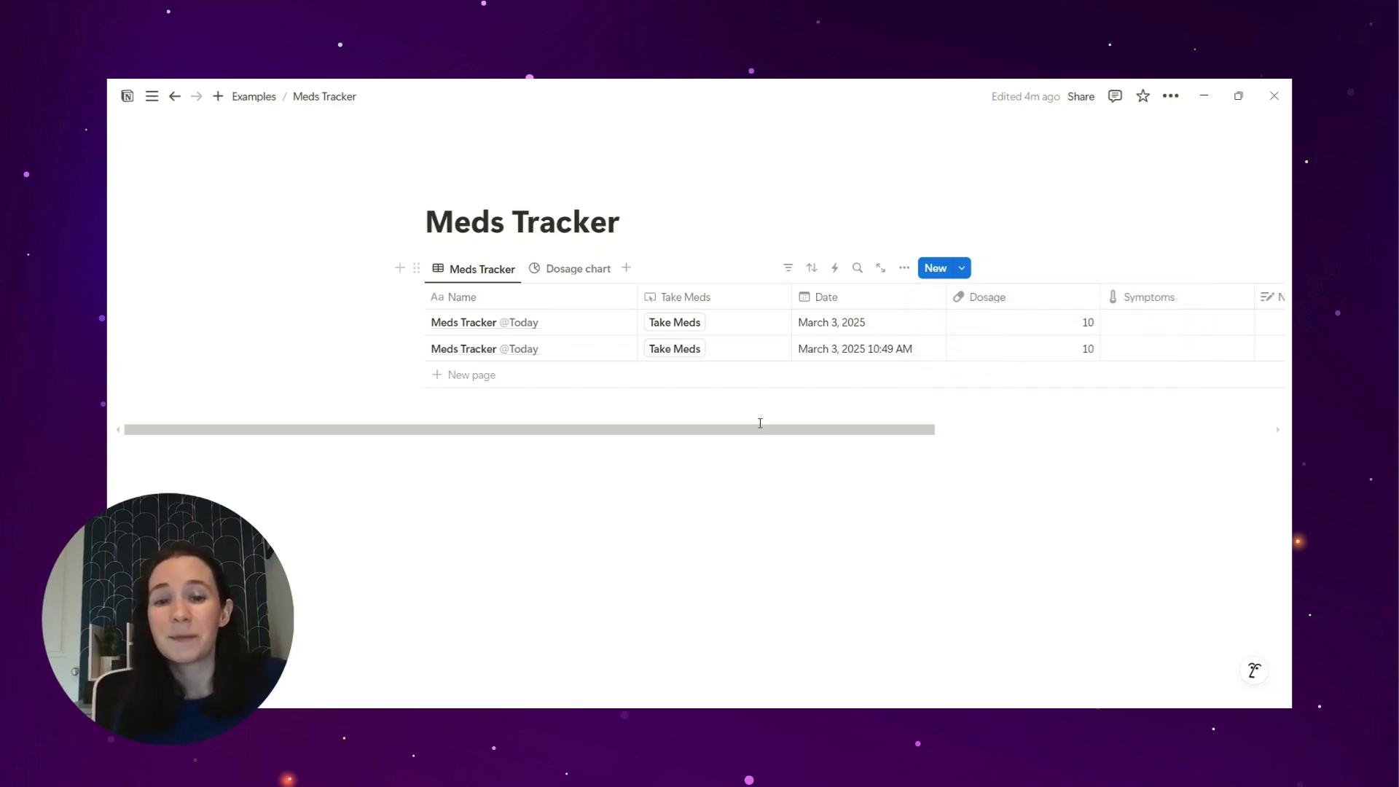
scroll(759, 422, right, 5)
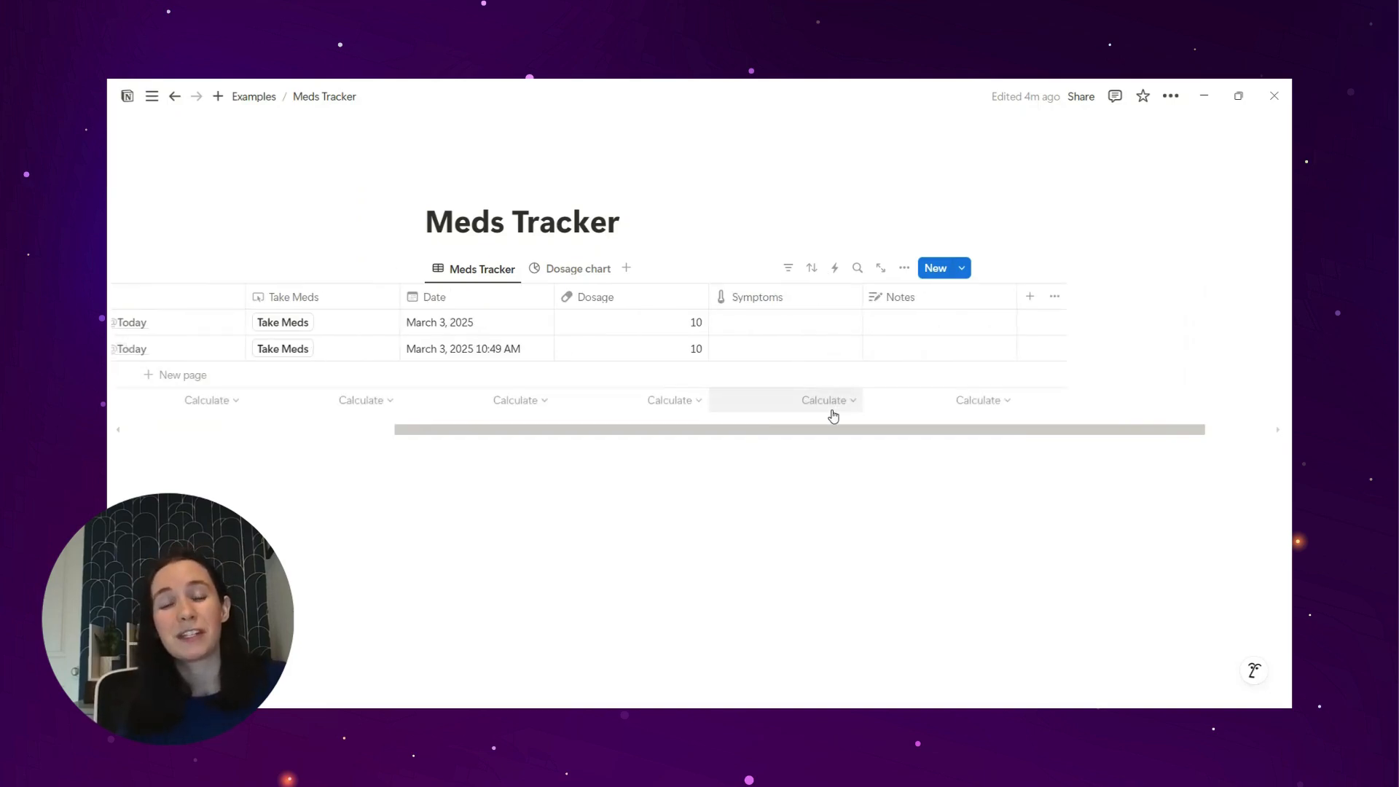
scroll(693, 435, left, 2)
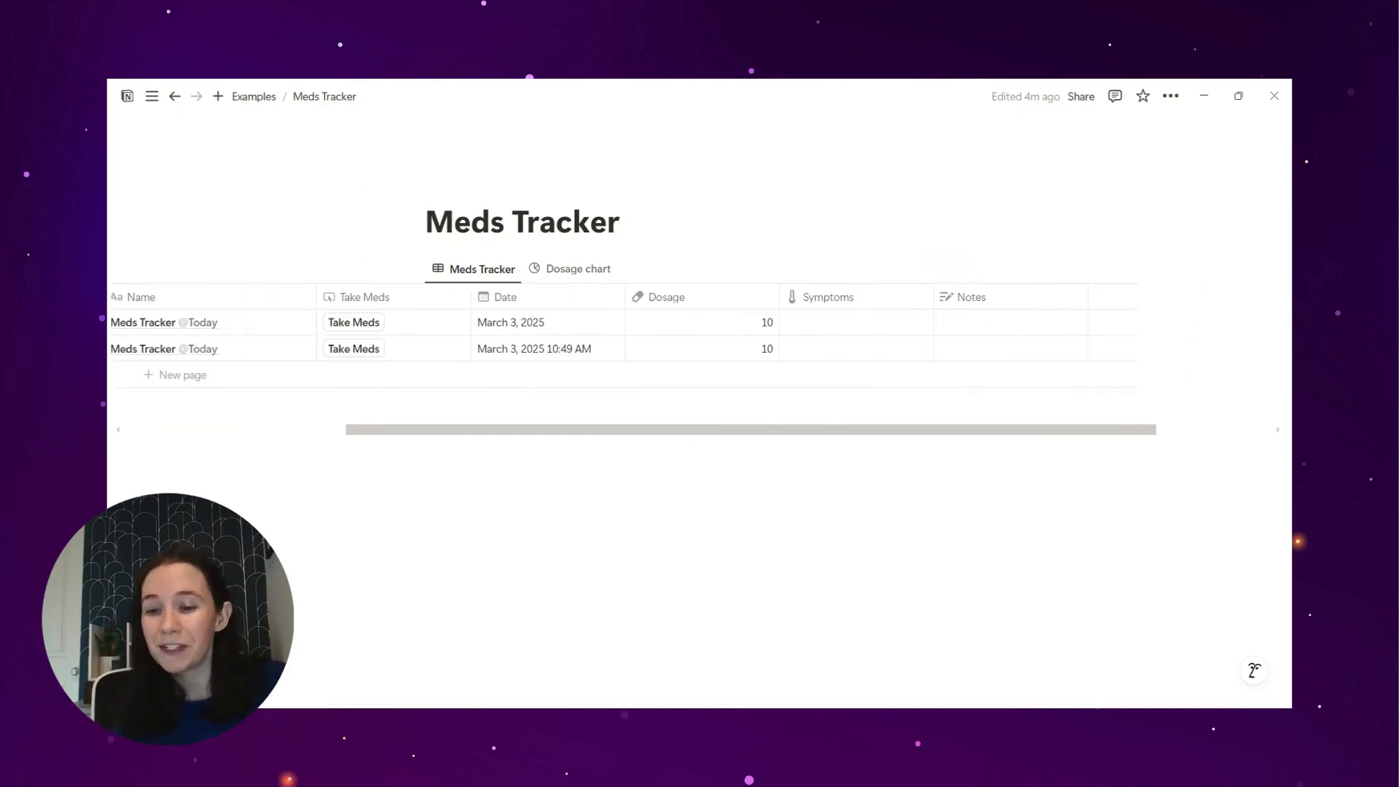